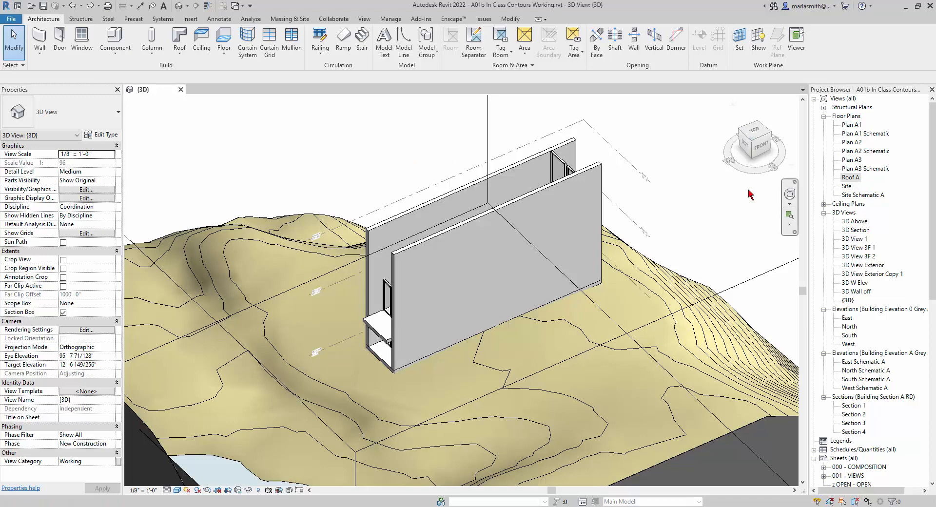
Open the Roof A floor plan, tile it beside the 3D view, and frame the building in both views.
scroll(650, 185, up, 5)
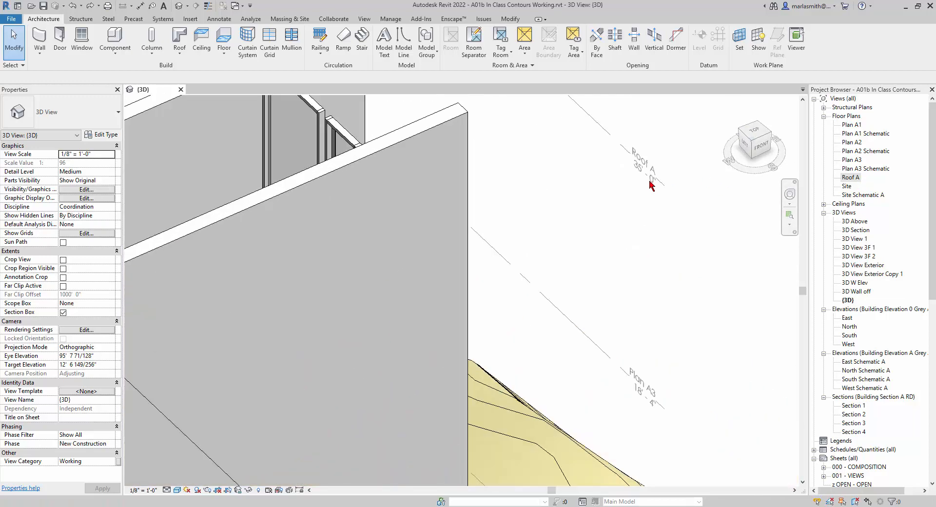
scroll(633, 161, down, 5)
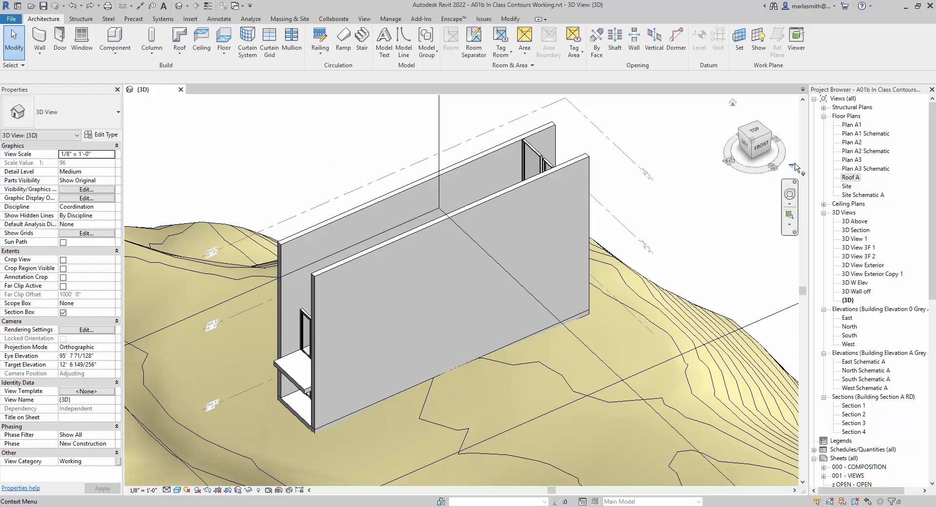
double_click(855, 179)
key(w)
key(t)
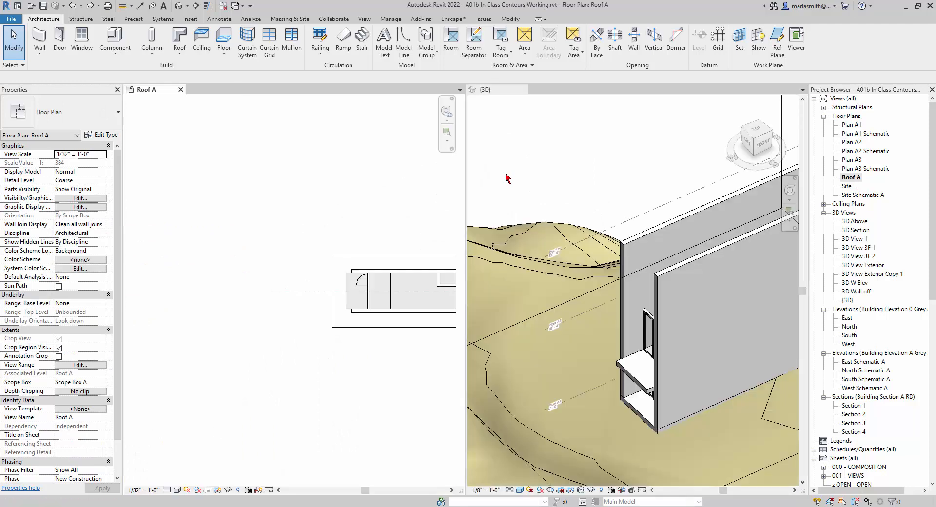
key(z)
key(a)
scroll(616, 324, up, 6)
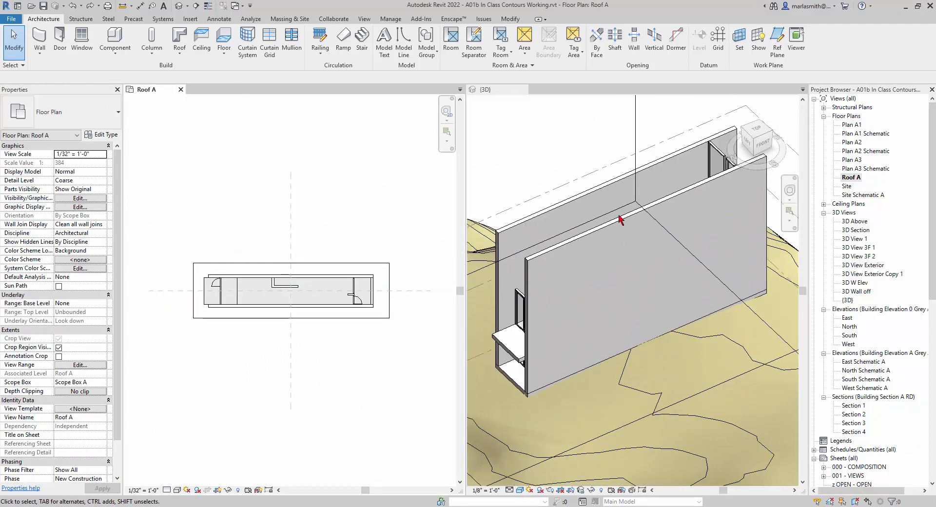
click(615, 292)
scroll(605, 298, down, 4)
click(286, 330)
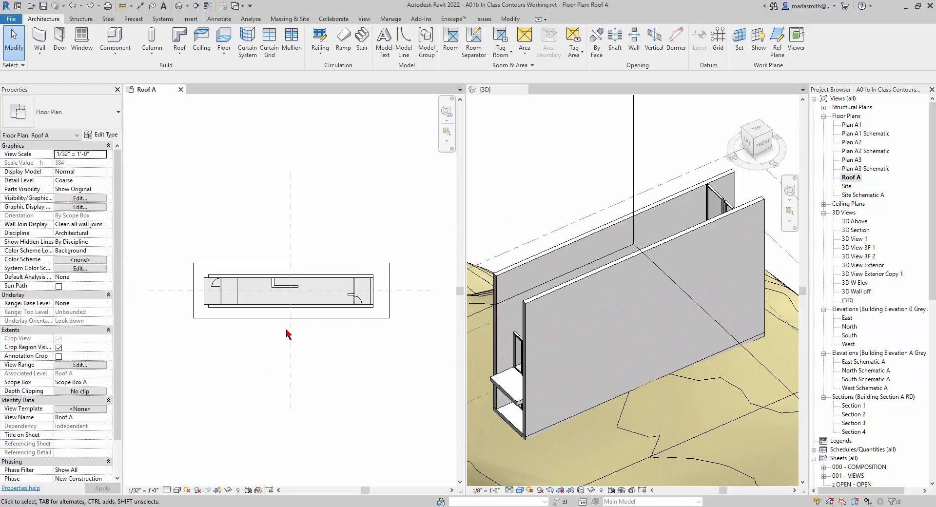
scroll(290, 327, up, 3)
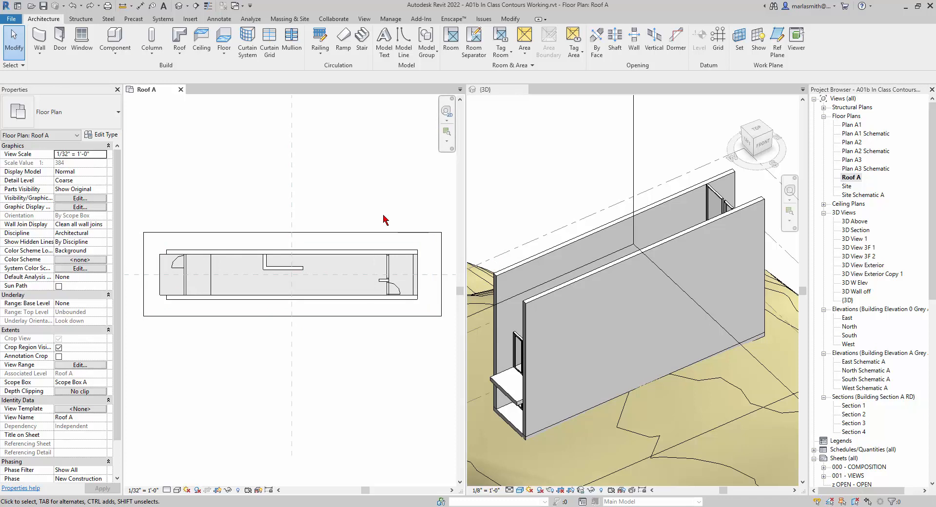
Start a Roof by Footprint on level Roof A using the roof type 0 Generic - 12" White.
click(181, 55)
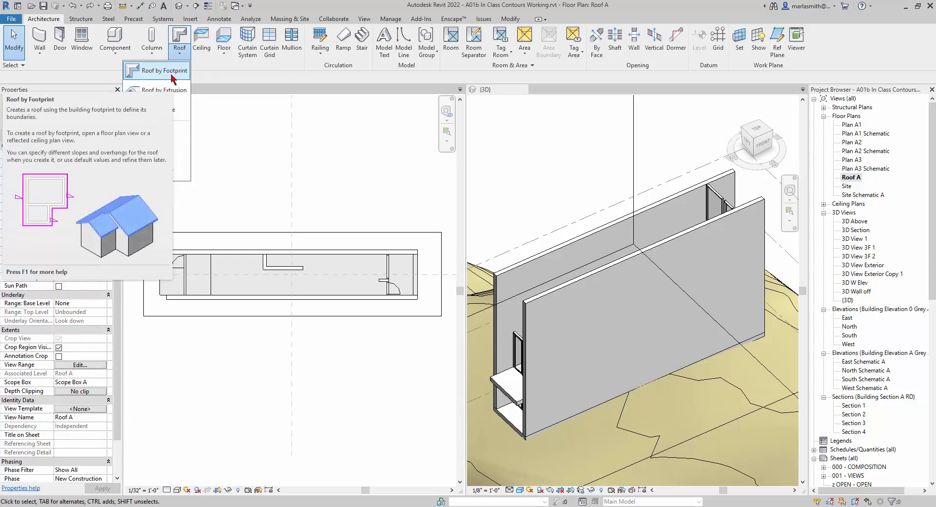
click(172, 77)
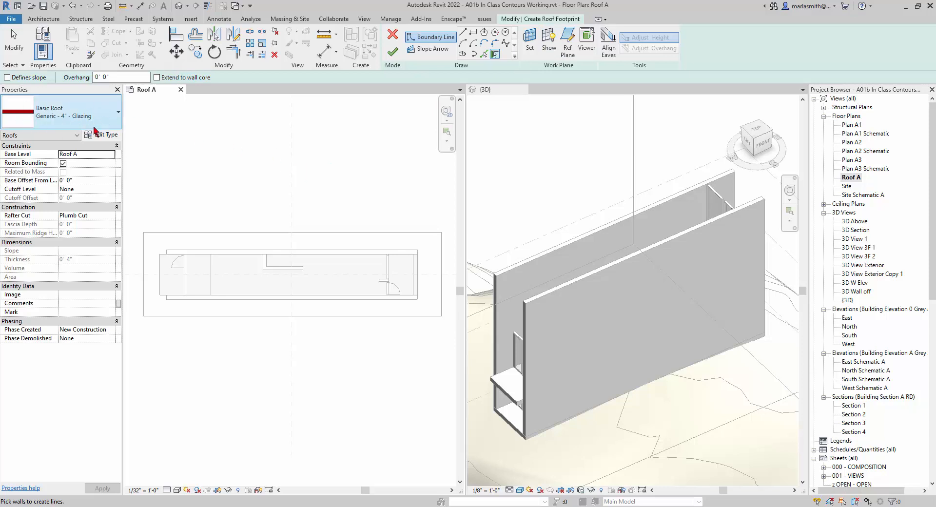
click(74, 115)
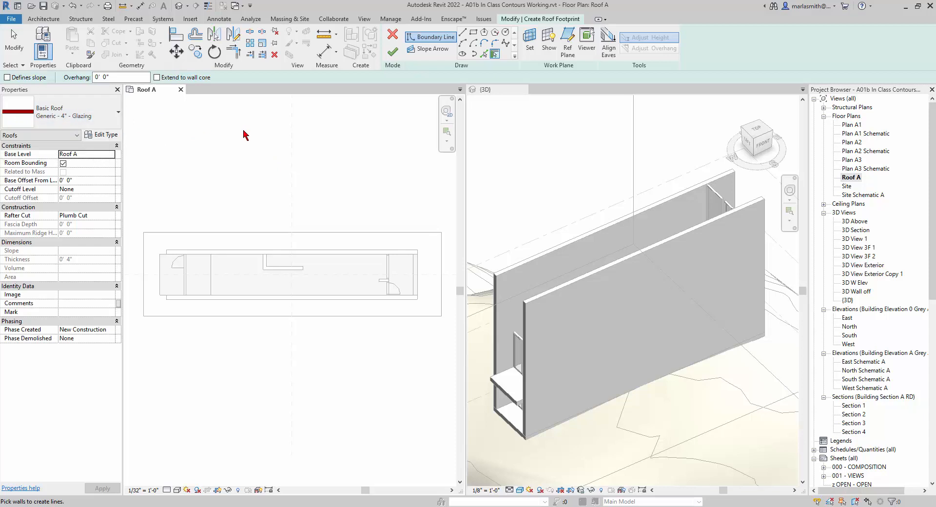
click(116, 120)
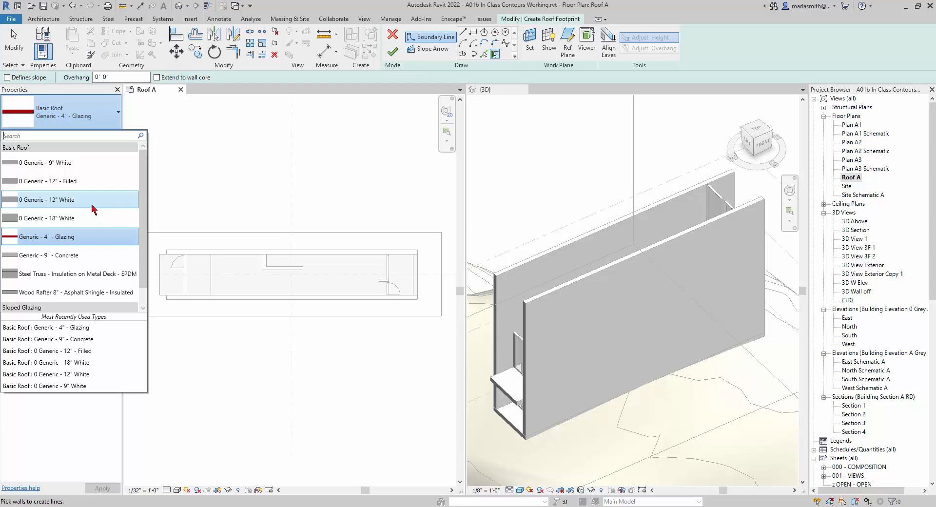
mouse_move(94, 208)
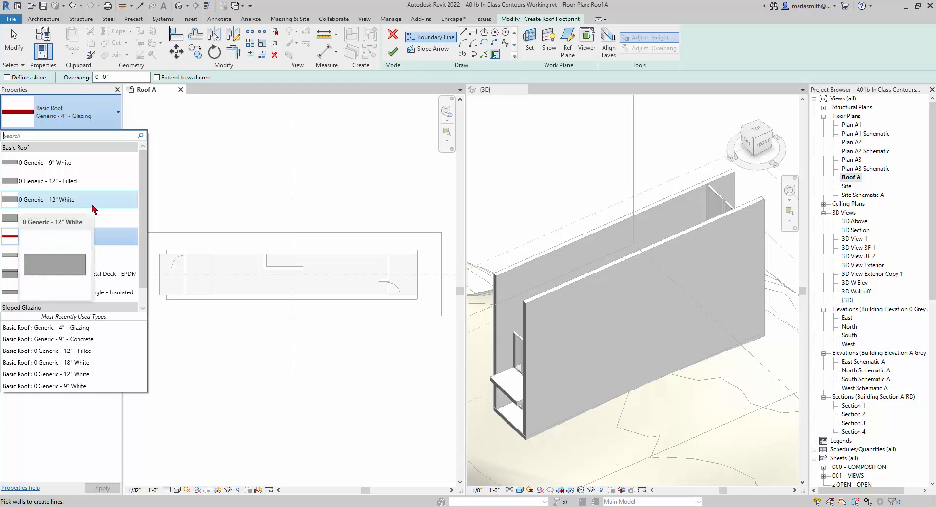
click(94, 209)
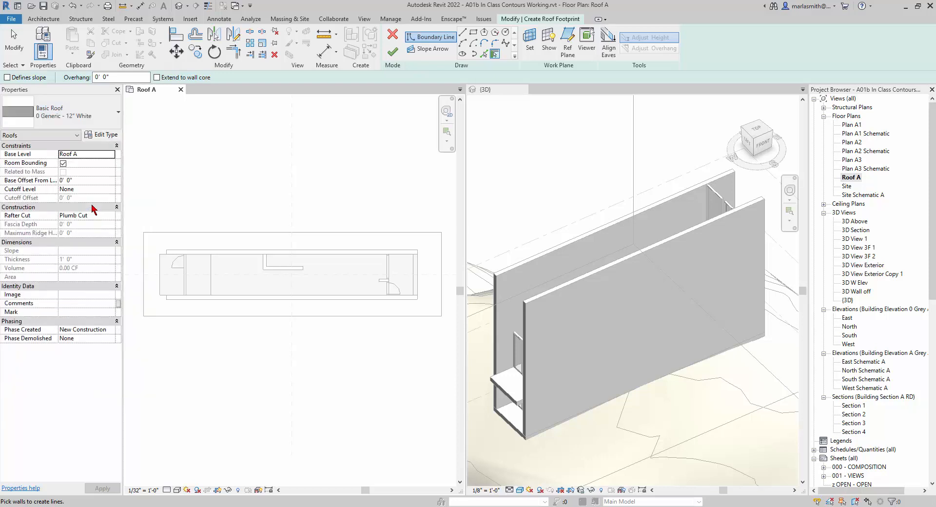
Sketch a rectangular footprint without slope between the two long walls, matching the floor's outer corners, and finish the flat roof.
click(473, 34)
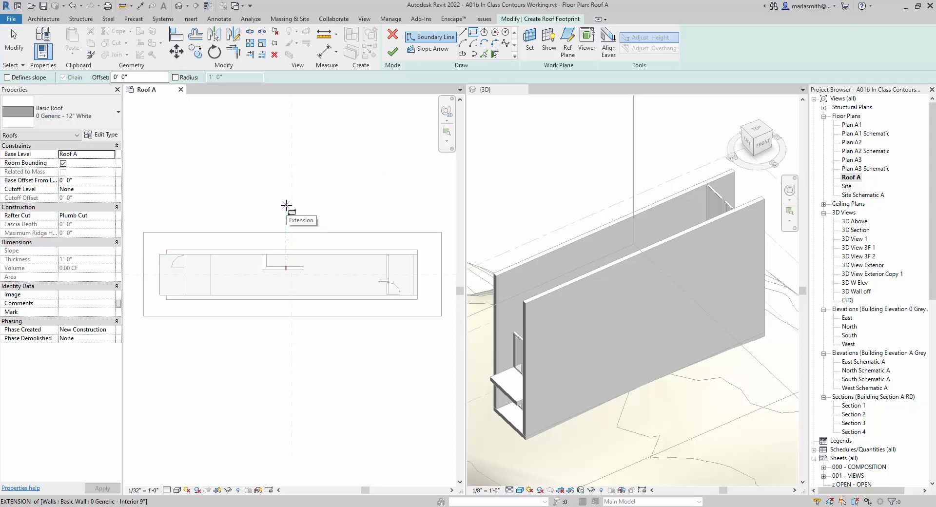
click(211, 254)
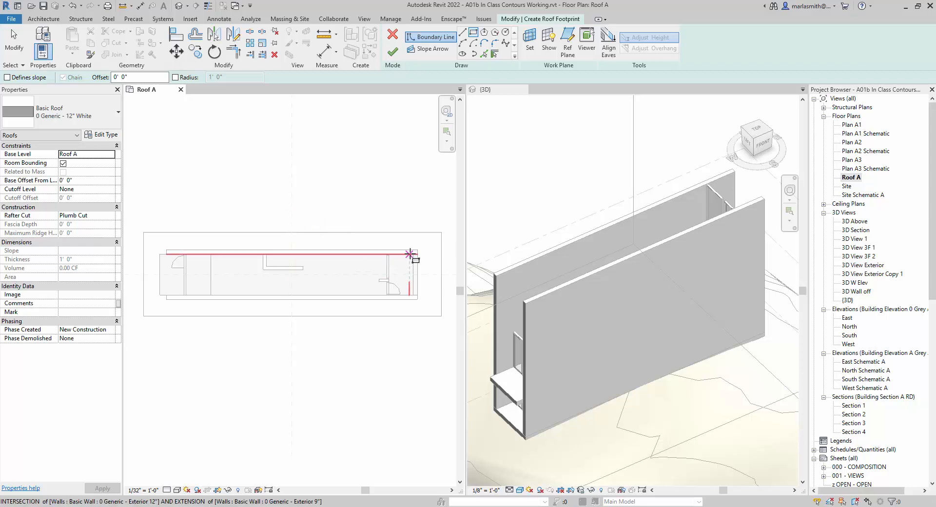
click(412, 253)
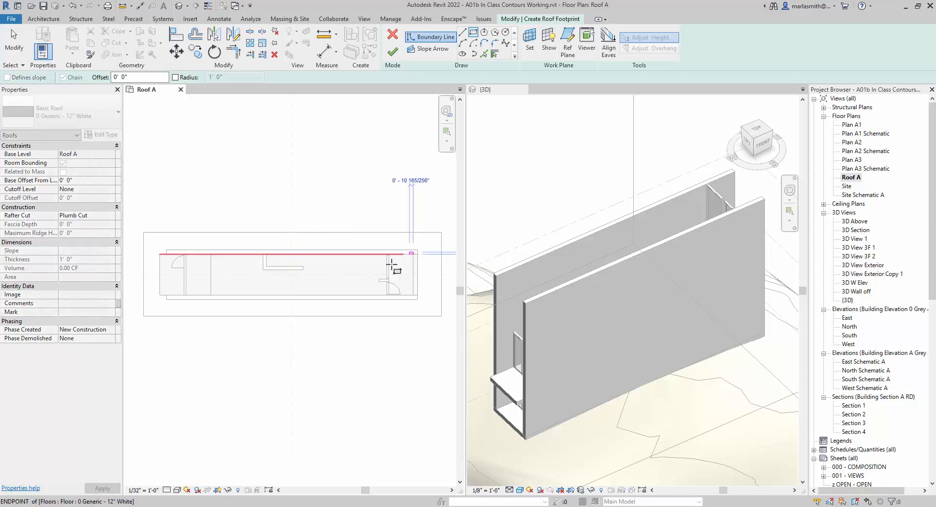
click(159, 295)
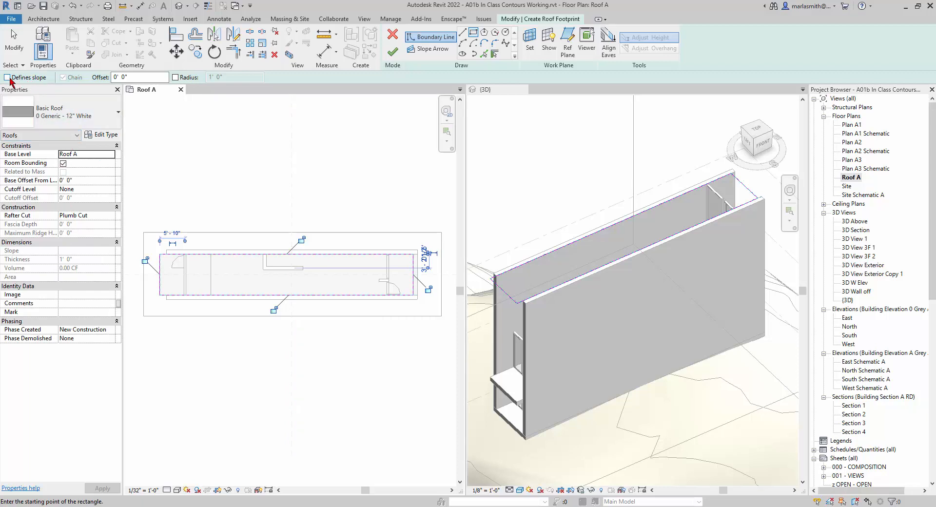
click(394, 51)
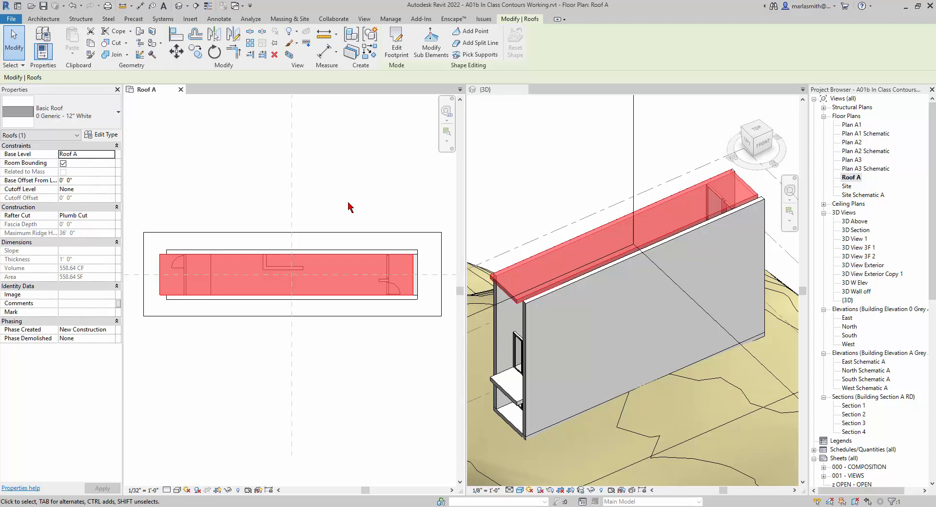
click(350, 201)
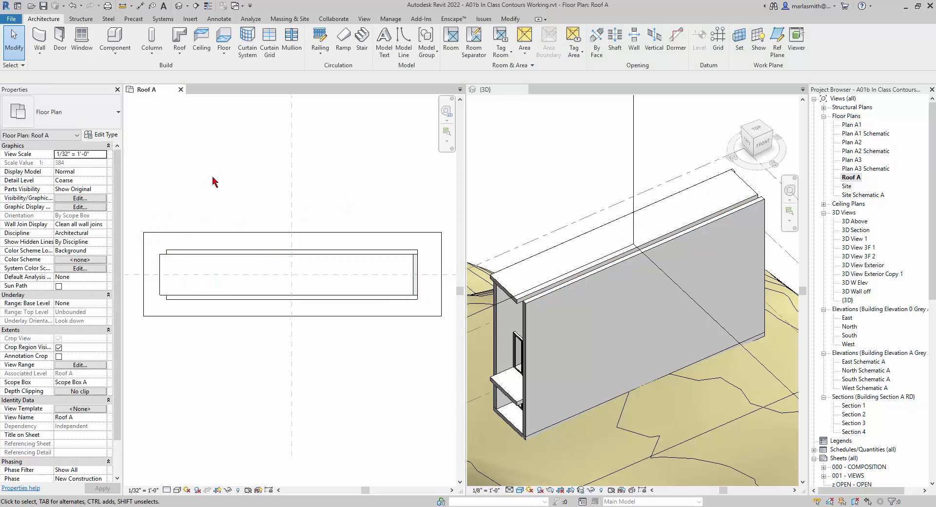
Select the roof, a long exterior wall and the Plan A2 floor in turn to compare their editing options.
click(166, 263)
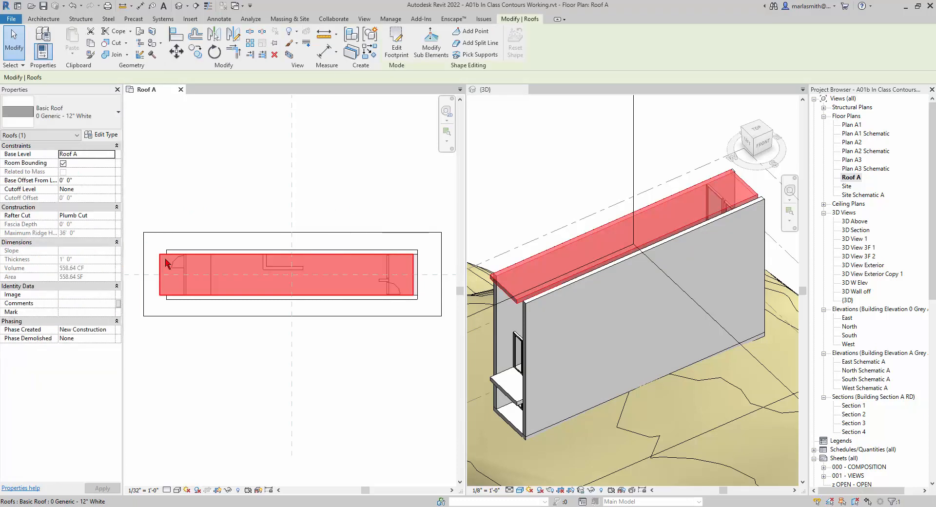
click(334, 190)
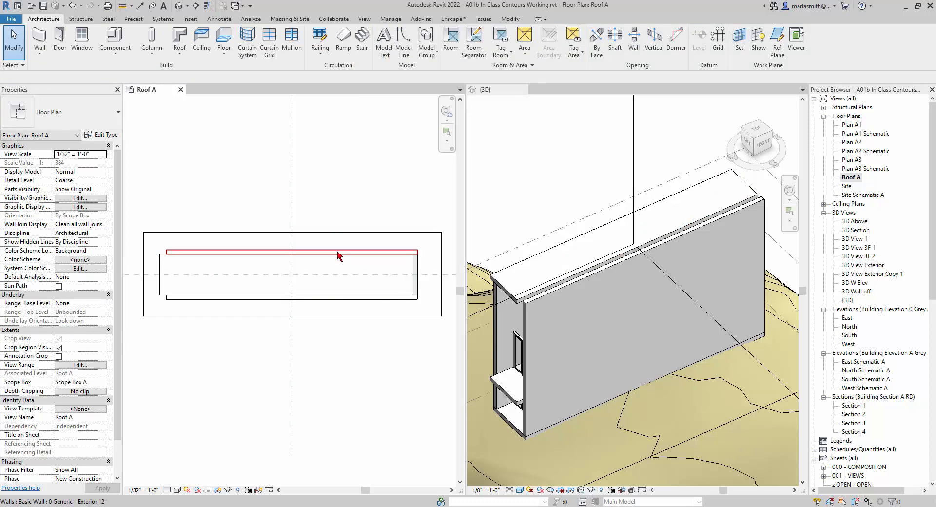
click(340, 252)
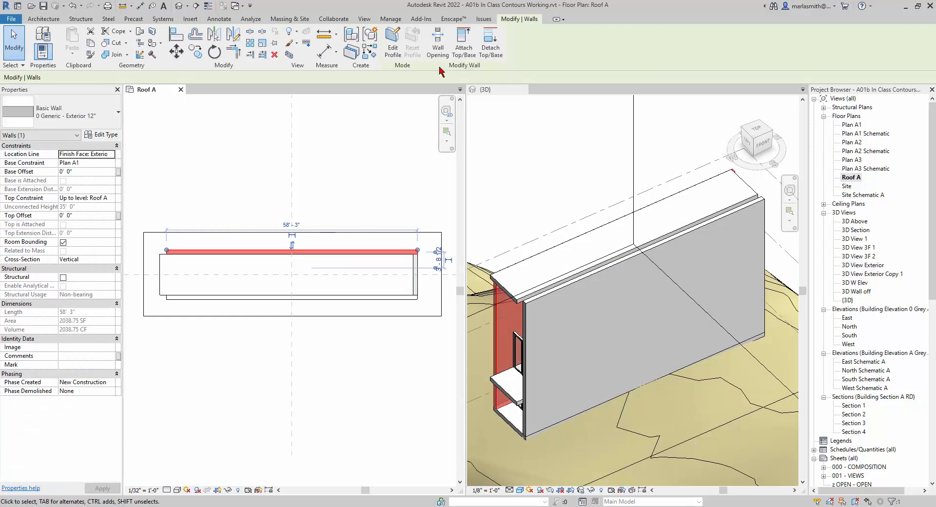
click(346, 204)
click(504, 393)
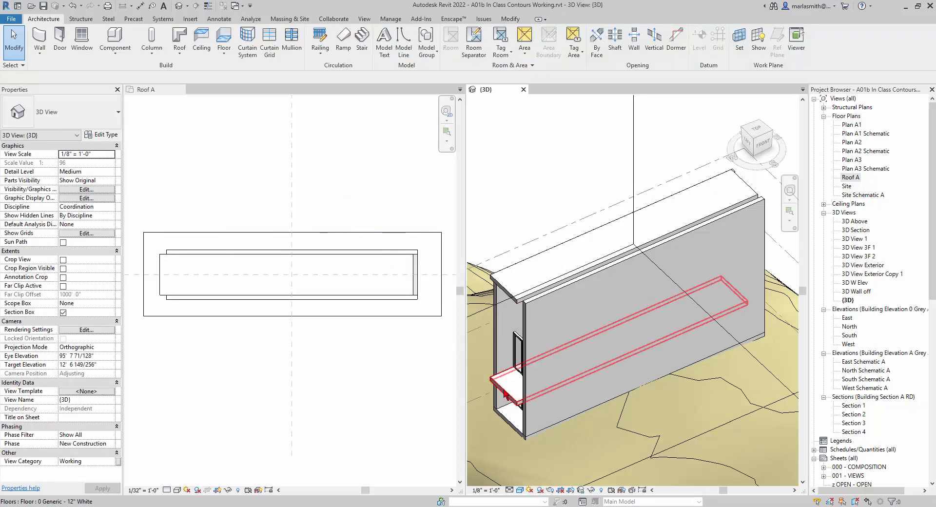
click(504, 392)
click(383, 172)
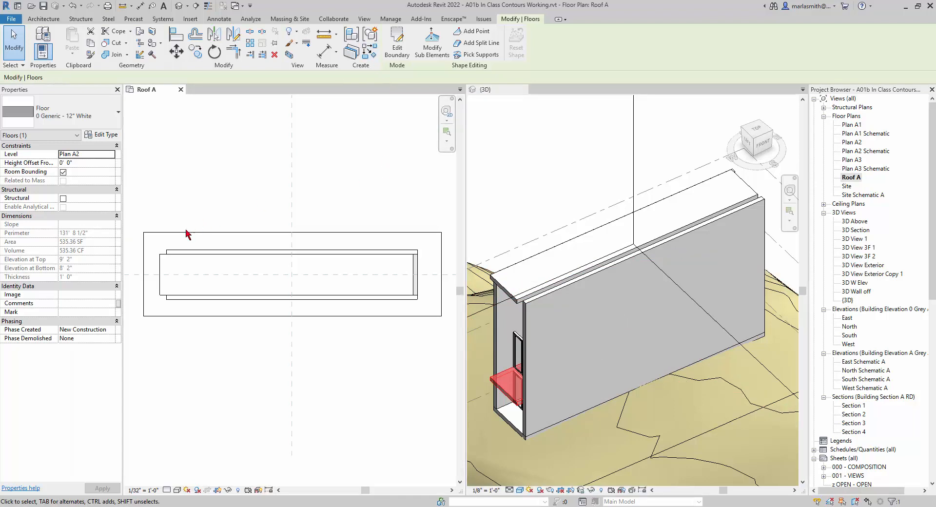
click(275, 141)
Edit the roof footprint so its left short edge in plan defines a slope of 1" / 12", and finish the sketch.
click(165, 268)
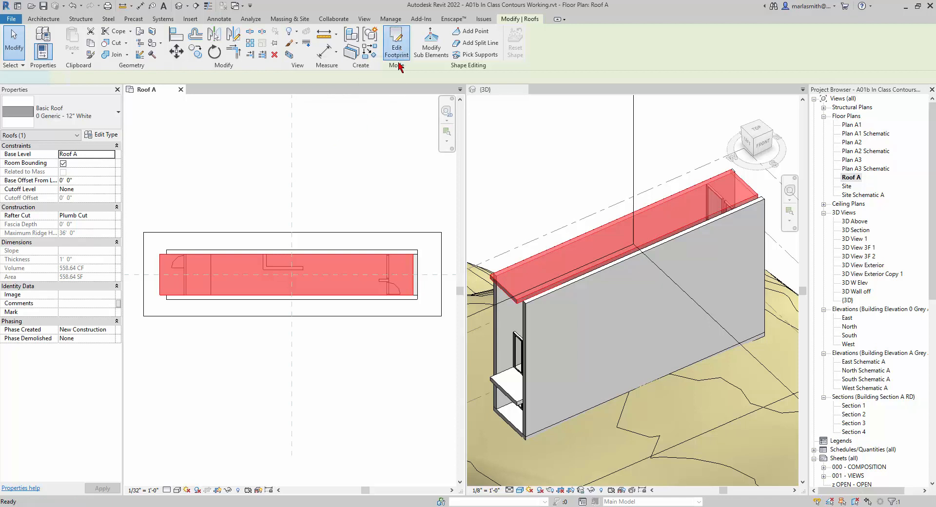
click(397, 38)
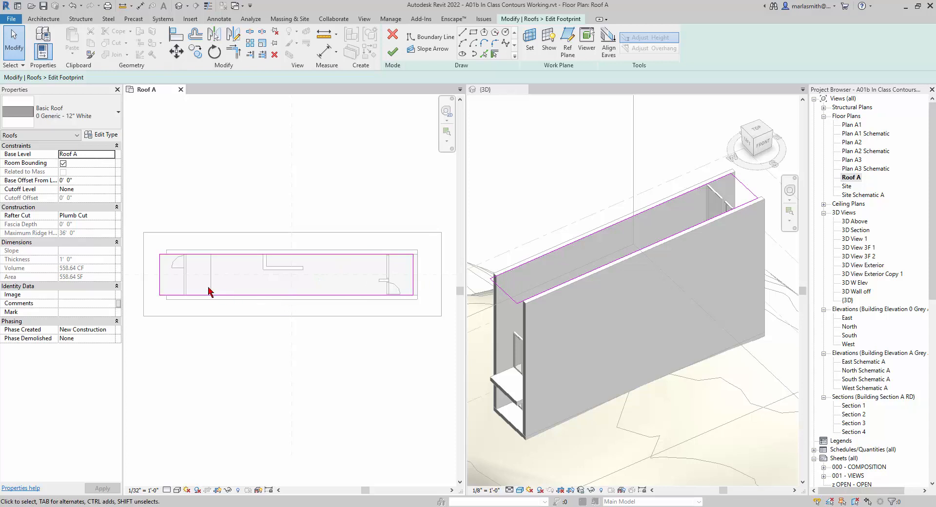
click(163, 279)
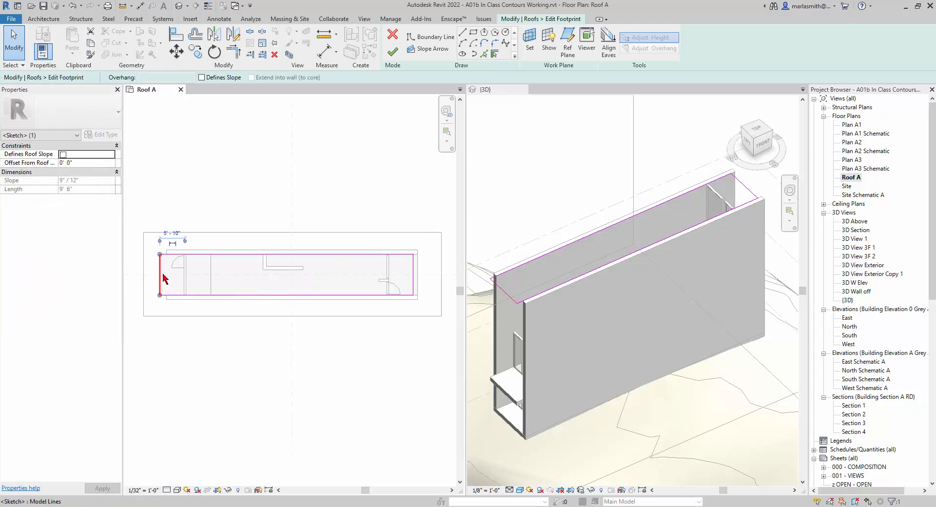
click(62, 155)
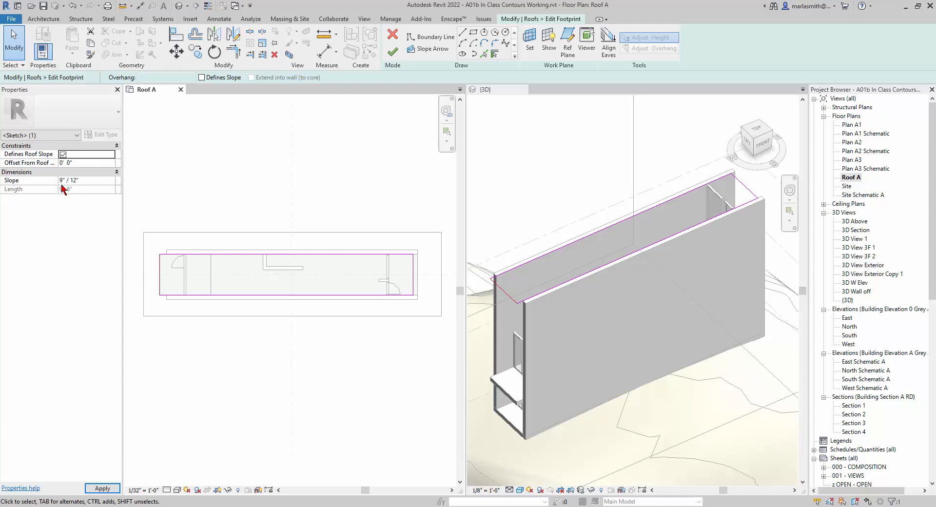
click(62, 183)
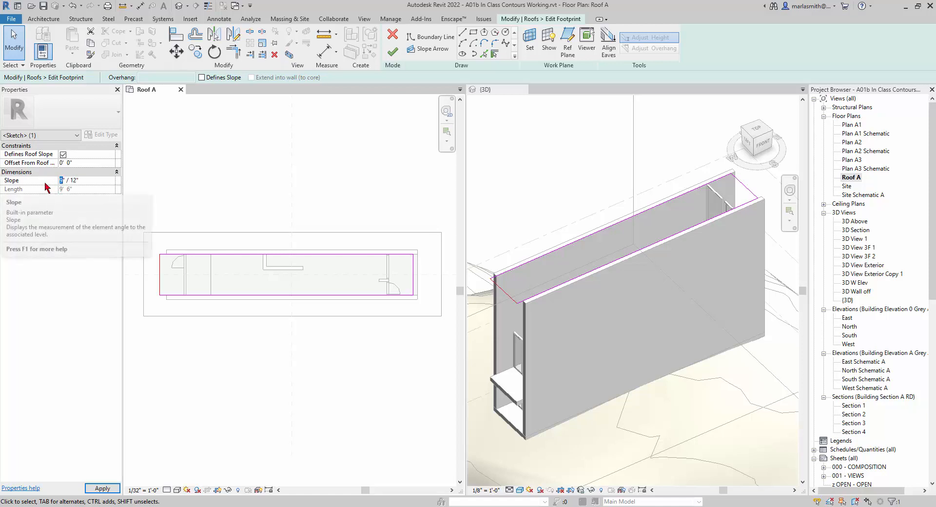
text(1)
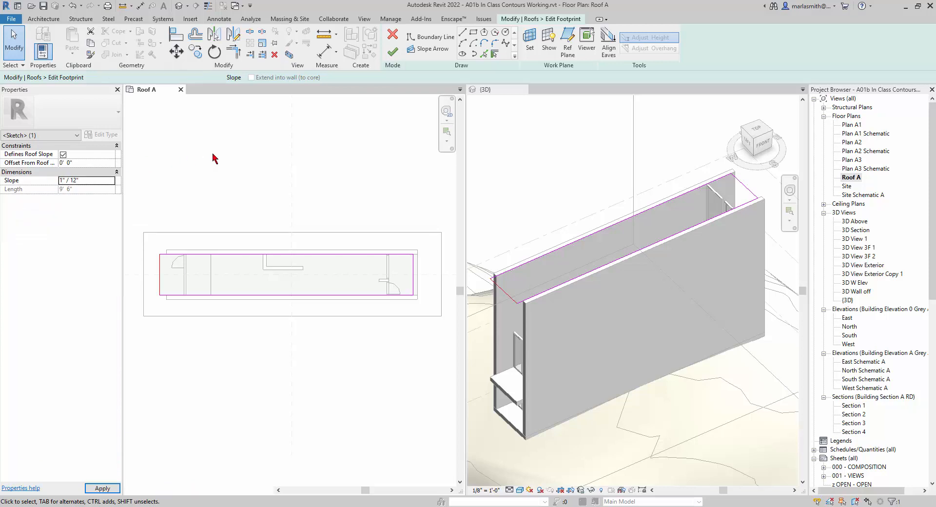
click(393, 52)
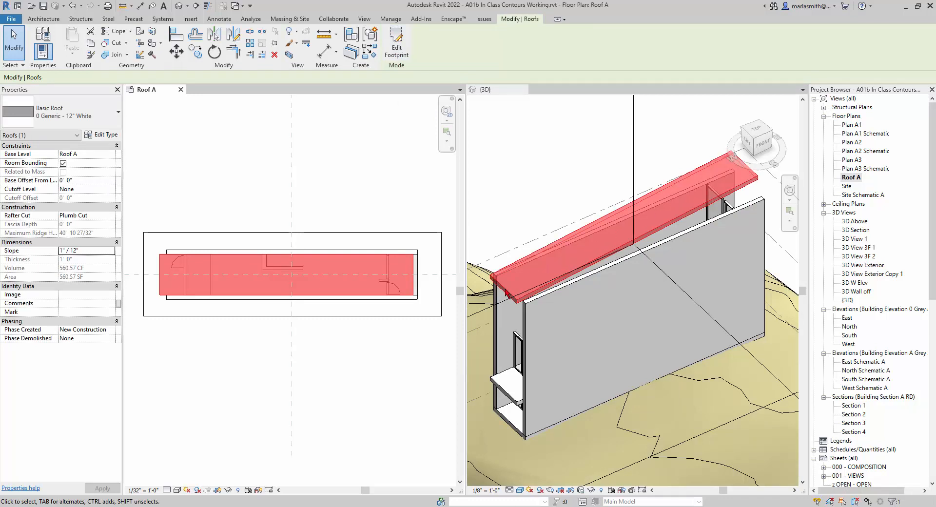
Change the slope of the roof footprint's sloping short edge to 1/2" / 12" and finish the sketch.
click(396, 46)
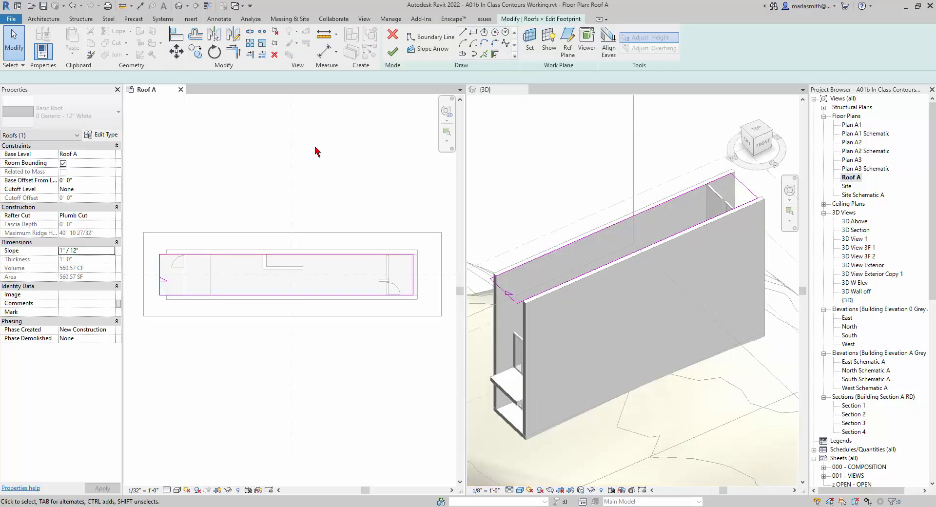
click(161, 267)
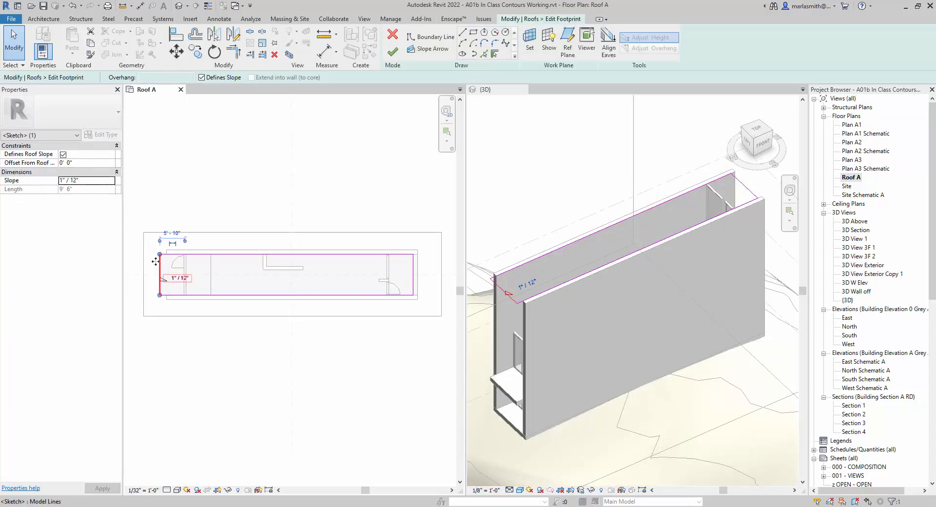
click(63, 182)
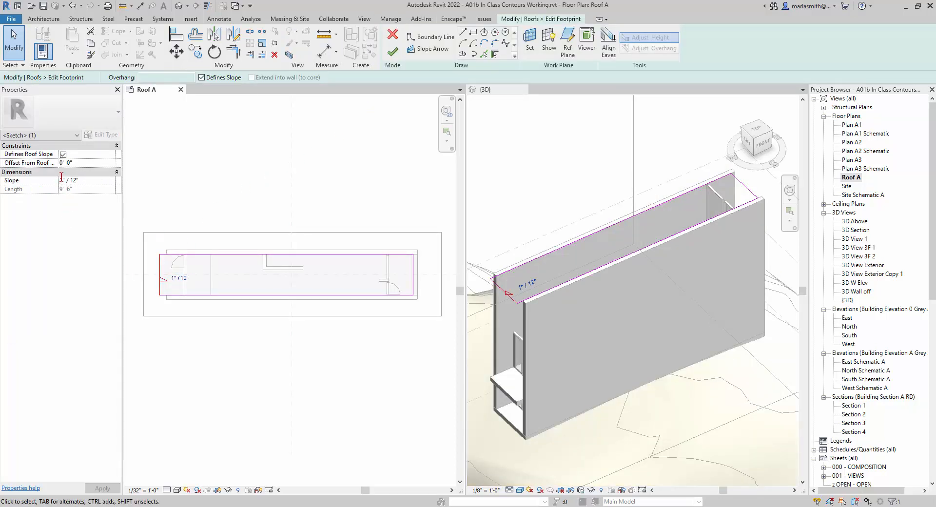
text(/2)
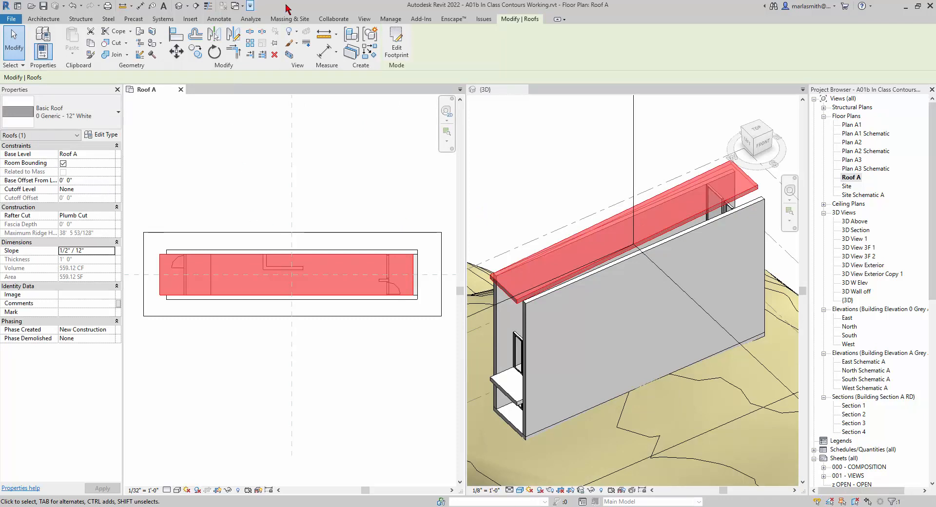
Edit the roof footprint so its right short edge in plan defines a slope of 1" / 12", and finish the sketch.
click(396, 46)
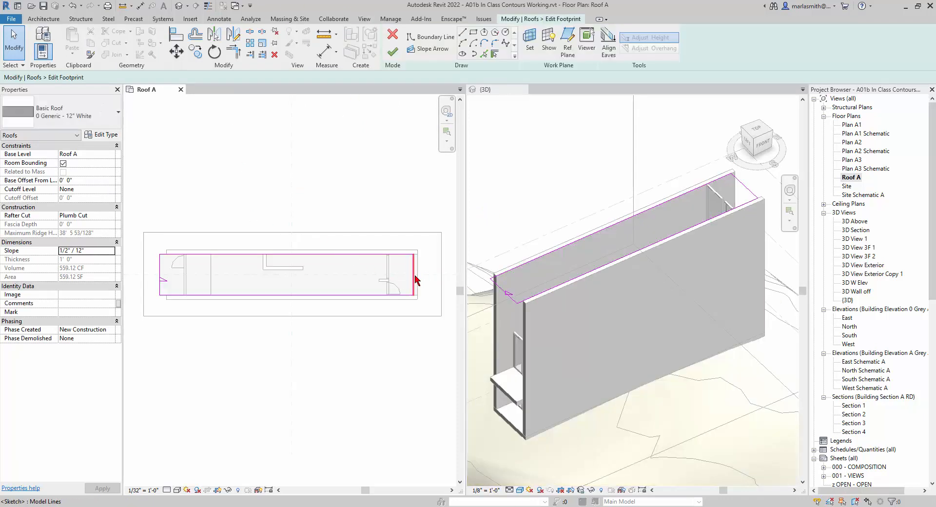
click(412, 278)
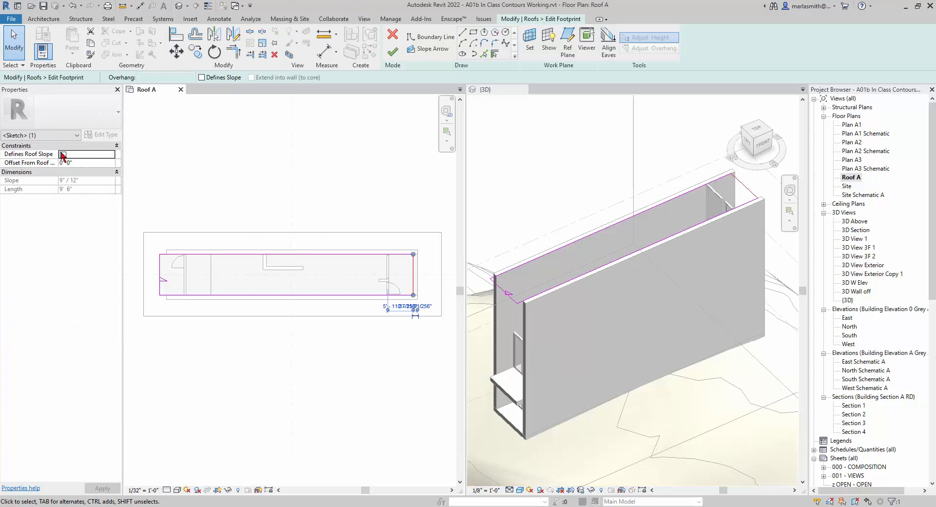
click(63, 155)
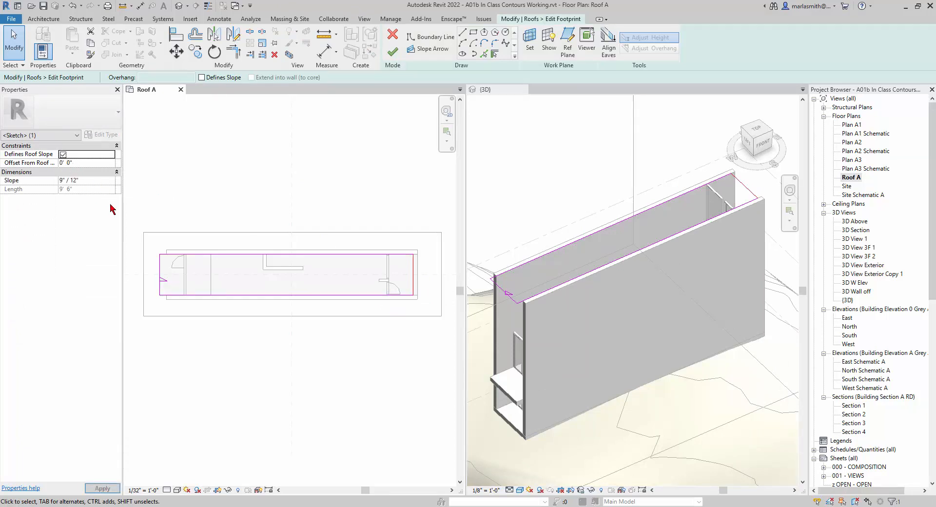
click(64, 181)
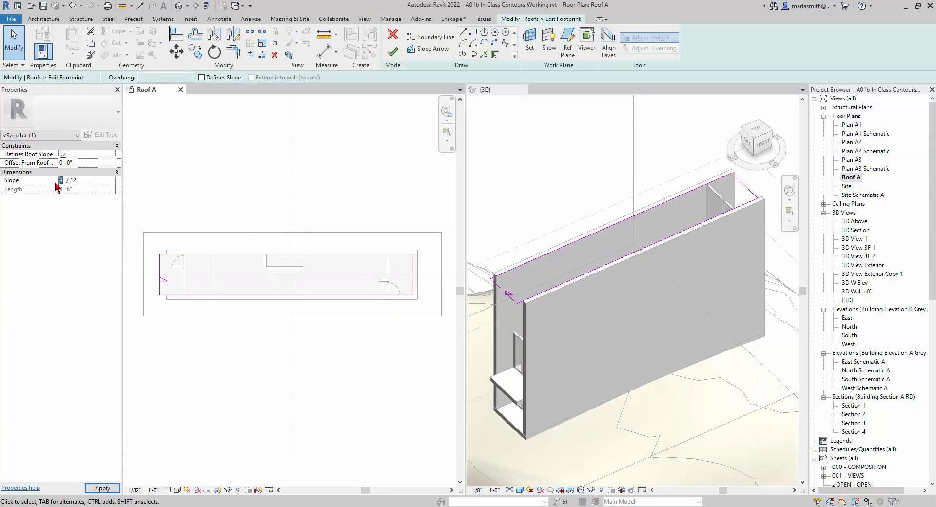
text(1)
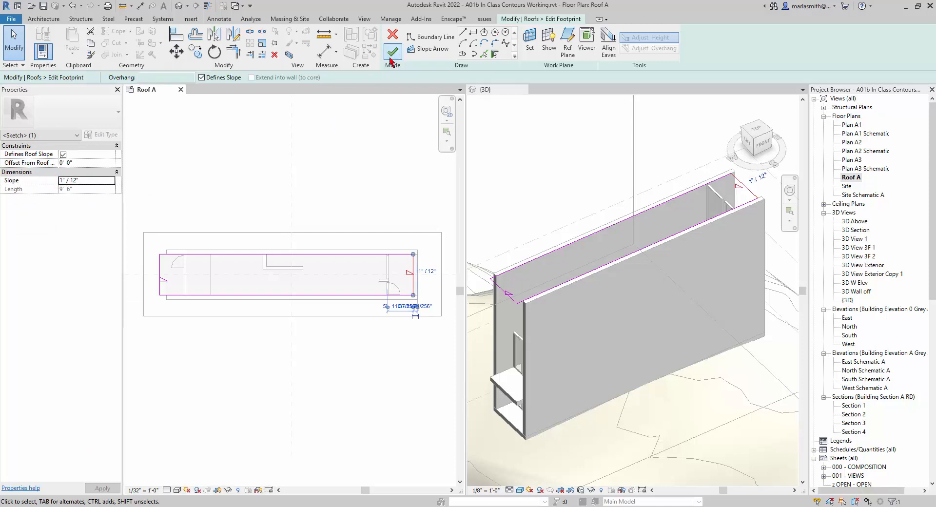
click(391, 53)
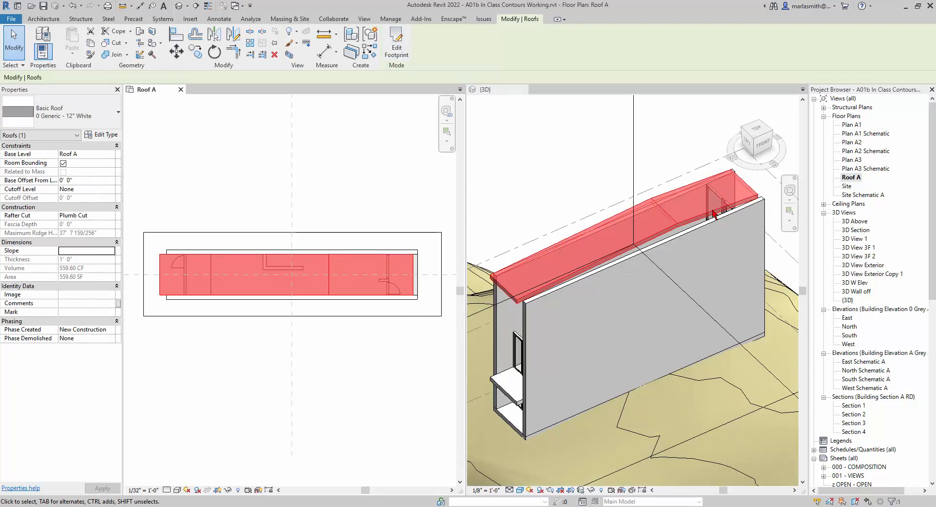
Edit the footprint so the right short edge in plan no longer defines a slope, and finish the sketch.
click(395, 46)
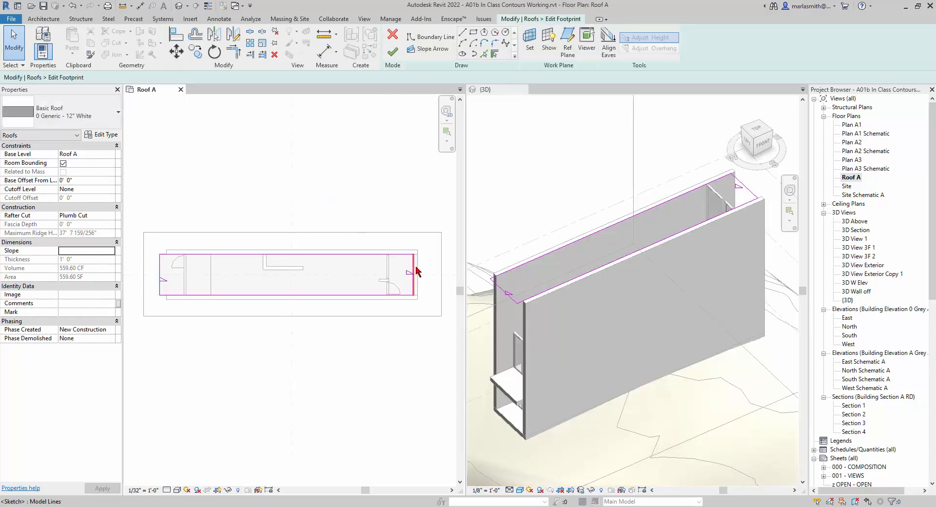
click(414, 272)
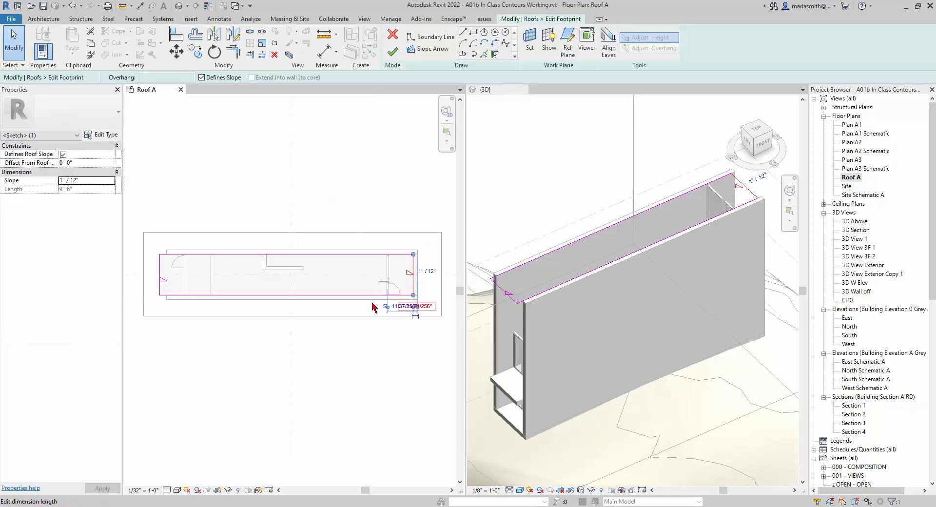
click(63, 155)
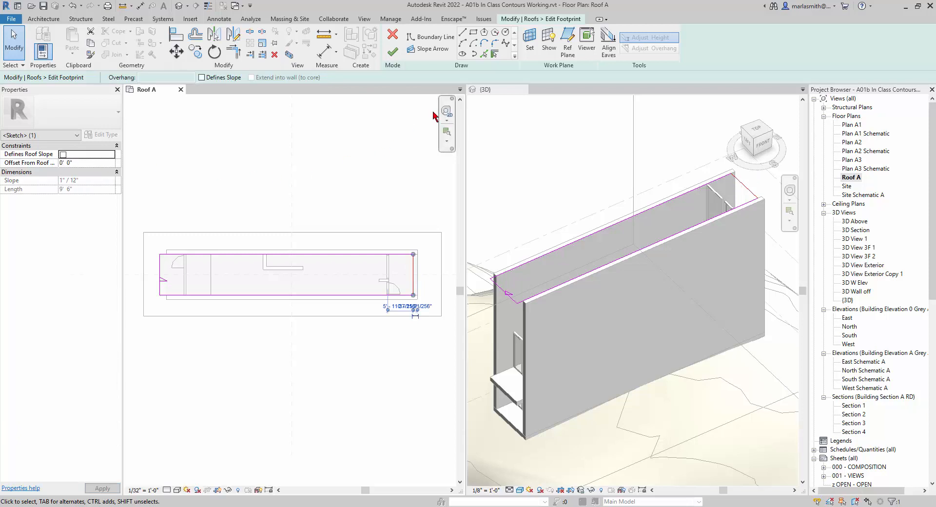
click(394, 52)
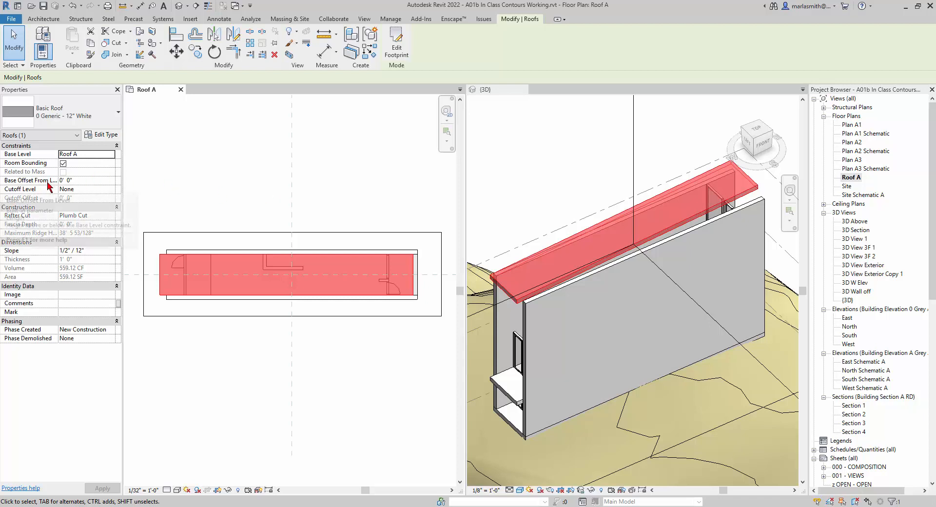
Set the roof's base offset from its level to -5' and deselect the roof.
click(93, 181)
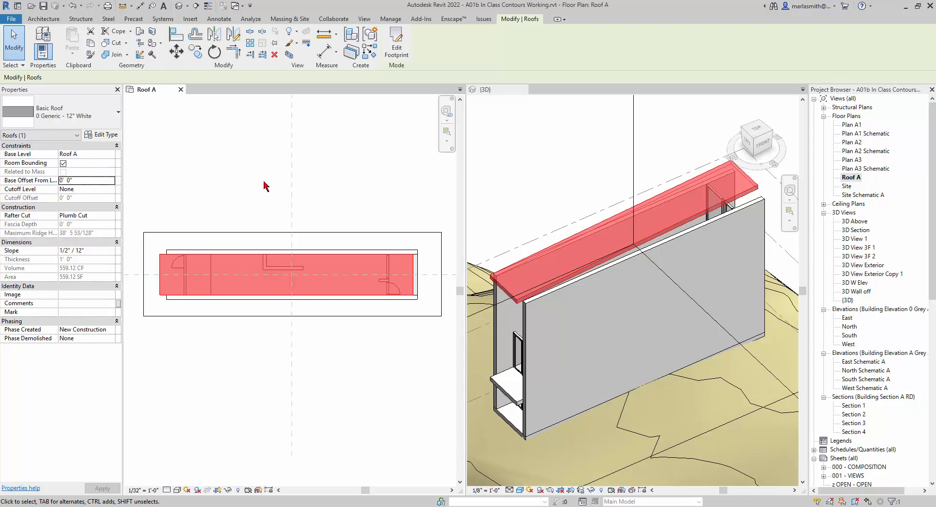
click(98, 183)
text(-5)
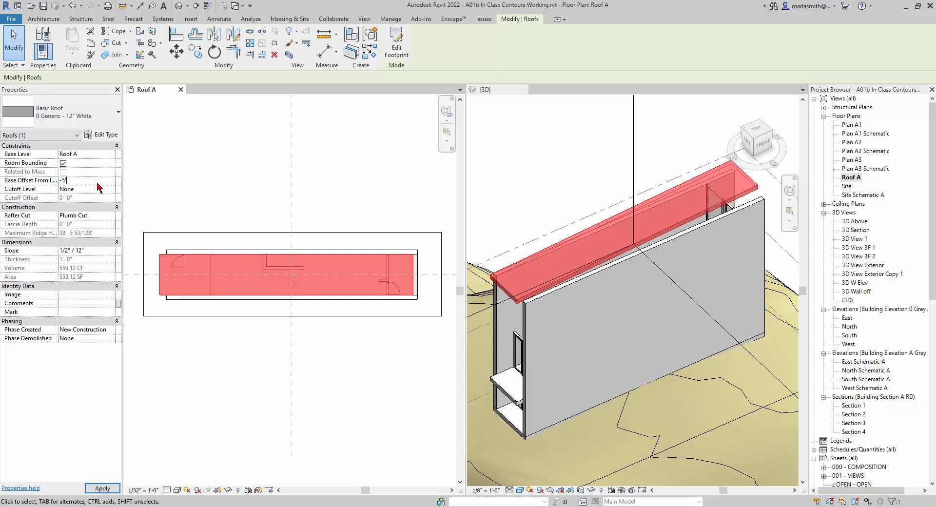
text(')
key(Return)
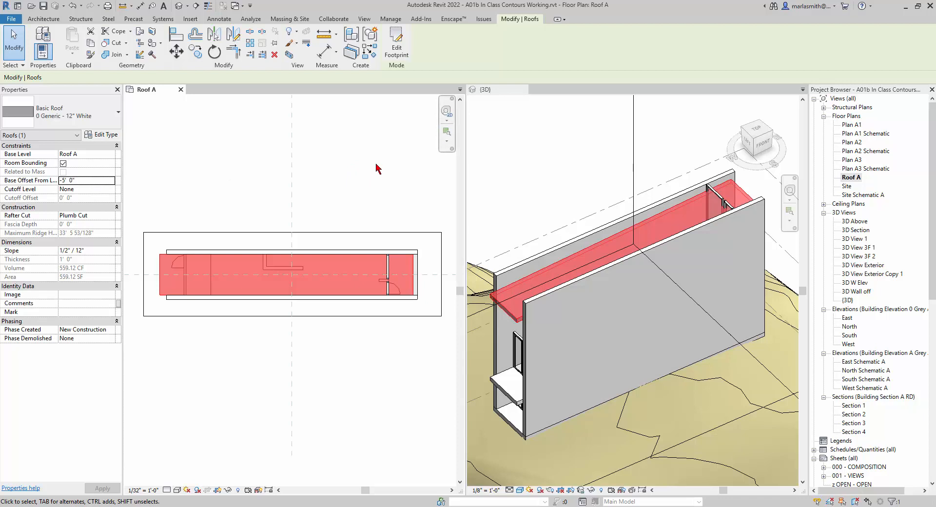
click(536, 163)
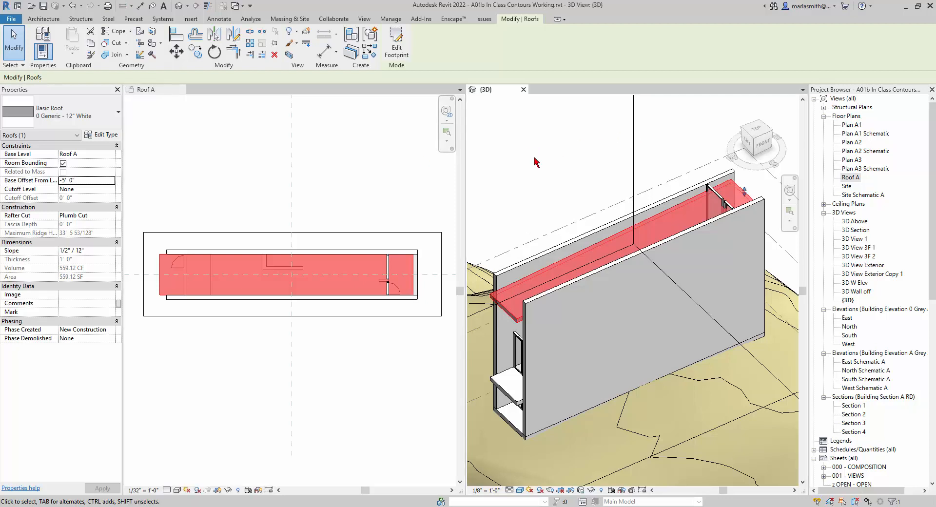
click(536, 163)
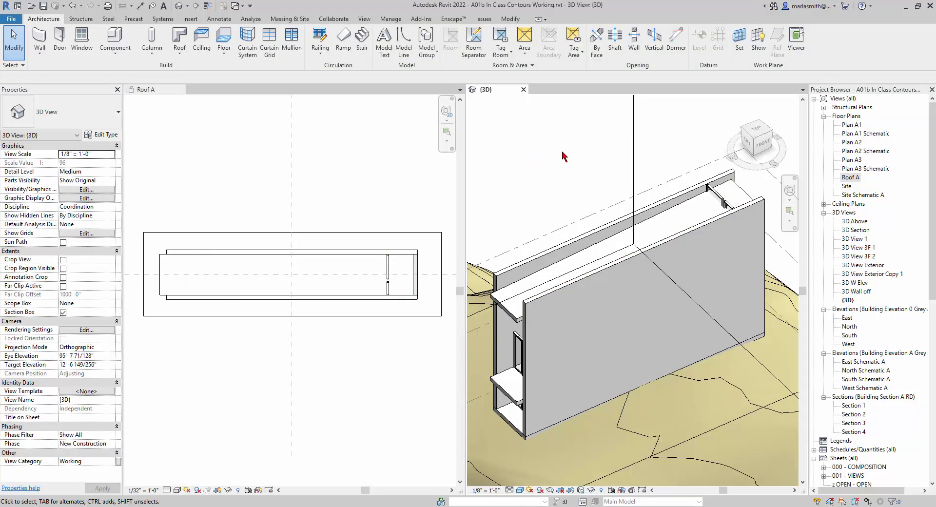
Examine in 3D how the top-floor curtain walls and the short interior wall between them meet the roof.
shift+middle_drag(559, 214, 705, 199)
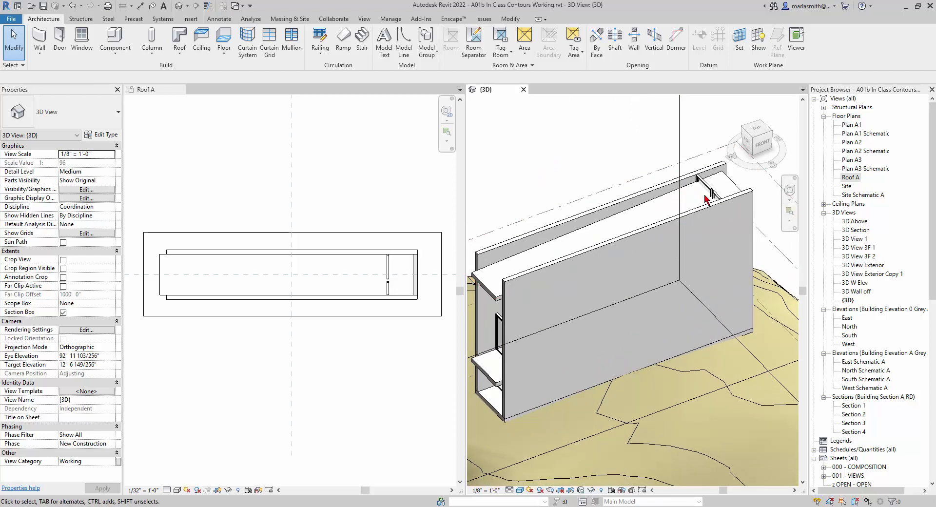
scroll(710, 195, up, 2)
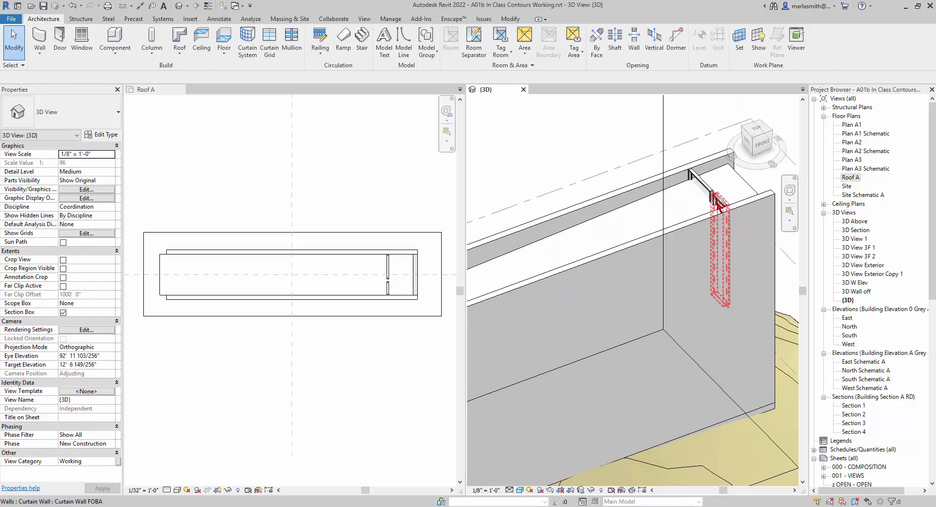
scroll(706, 194, up, 2)
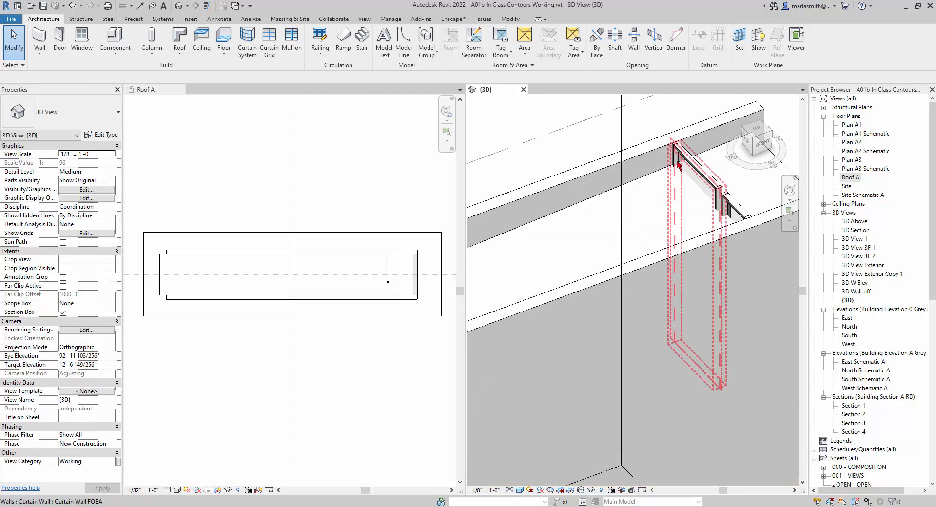
scroll(678, 165, down, 4)
shift+middle_drag(678, 165, 575, 151)
scroll(594, 126, up, 4)
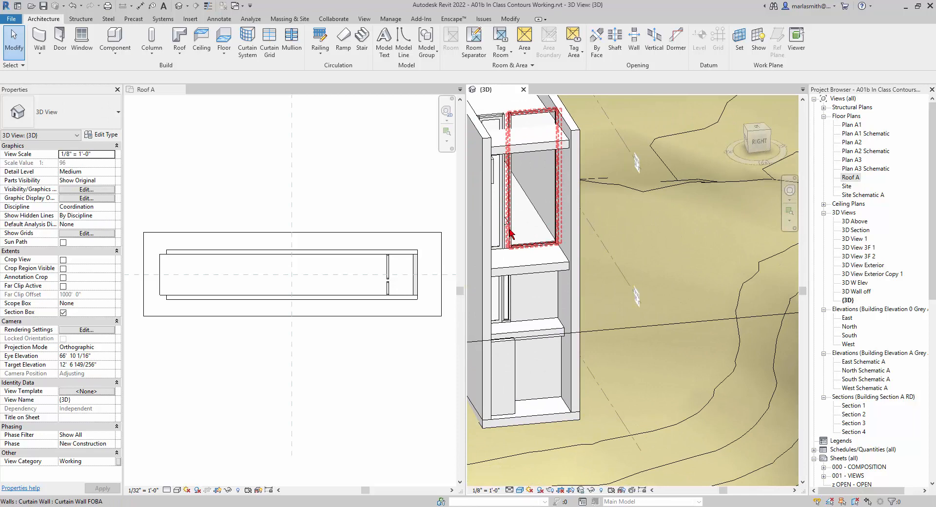
scroll(510, 232, up, 3)
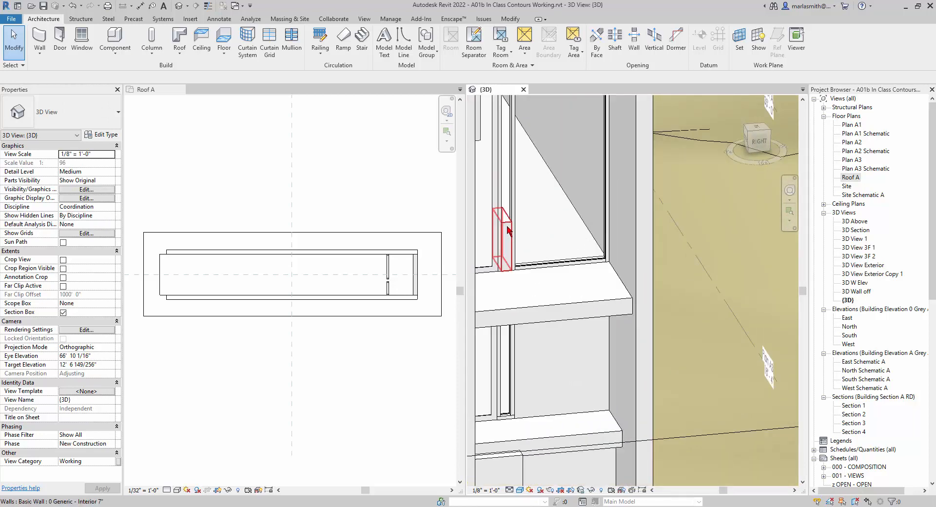
click(508, 231)
scroll(558, 264, down, 3)
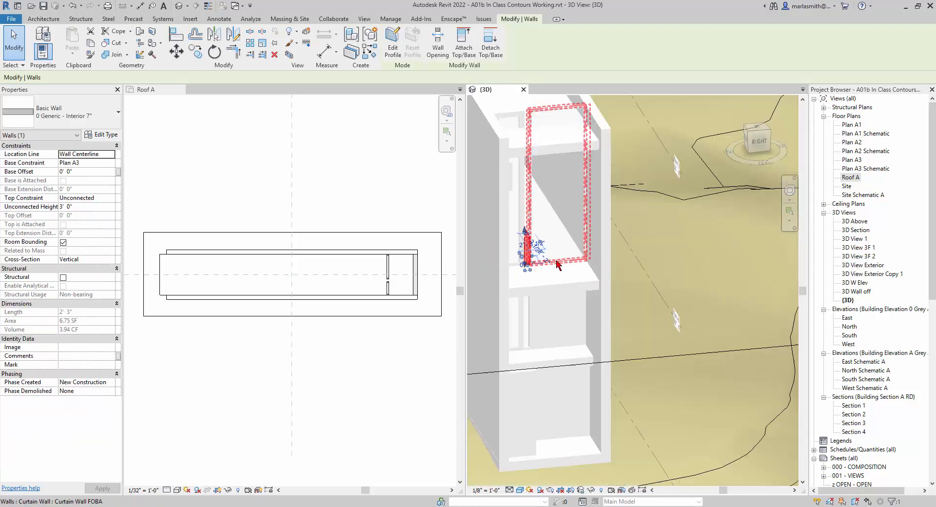
scroll(558, 264, down, 2)
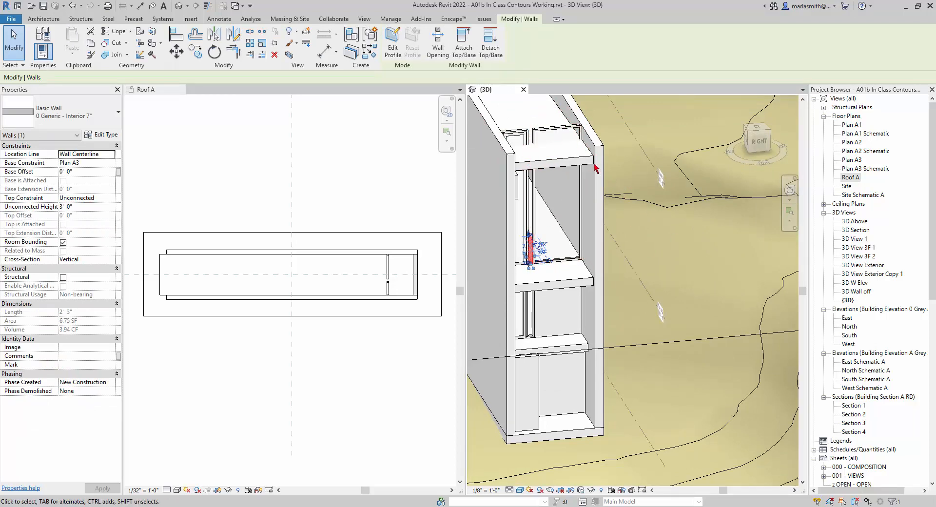
Attach the top of the wider top-floor curtain wall to the roof, deleting the mullions that cause errors.
click(565, 130)
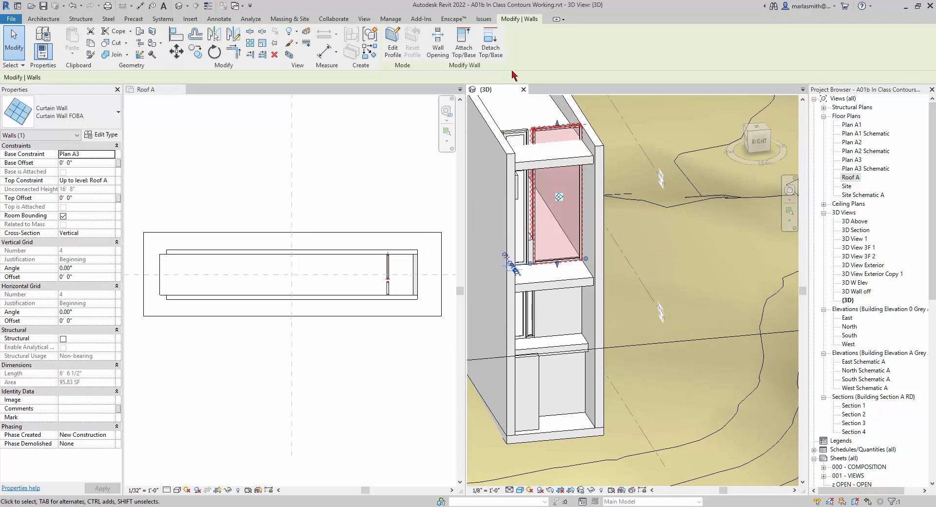
click(463, 46)
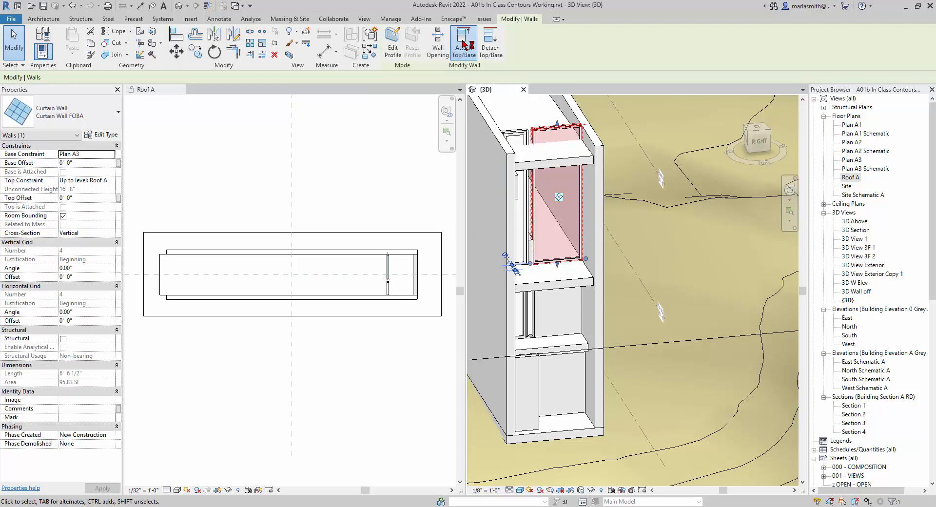
click(581, 165)
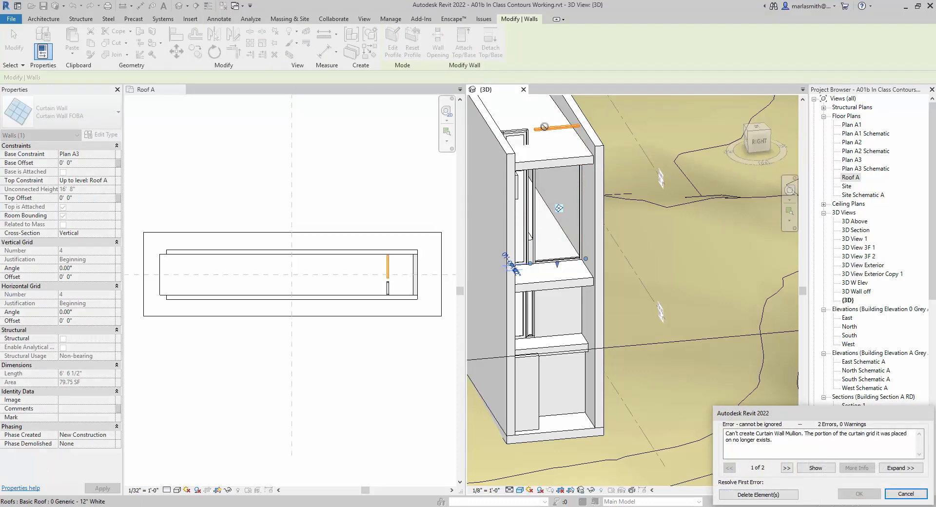
click(758, 494)
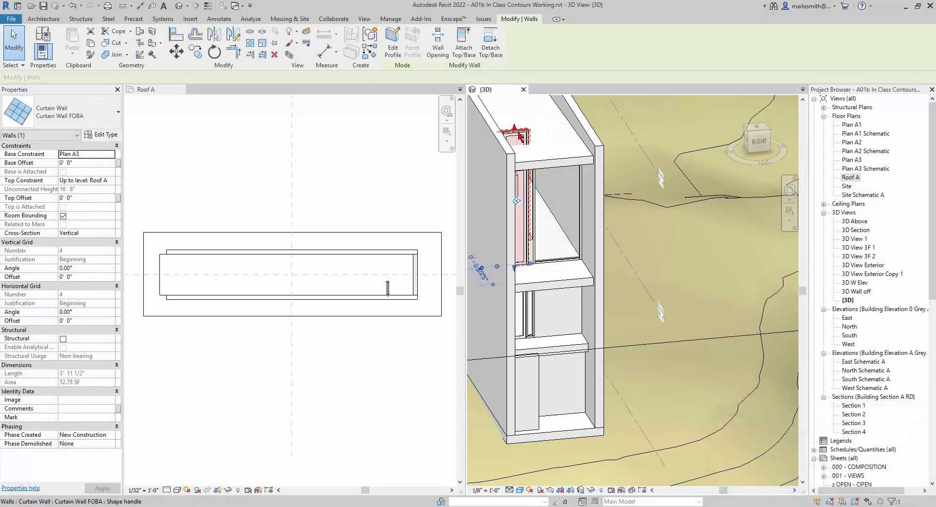
Attach the top of the narrower top-floor curtain wall to the roof, deleting the mullions that cause errors.
click(464, 47)
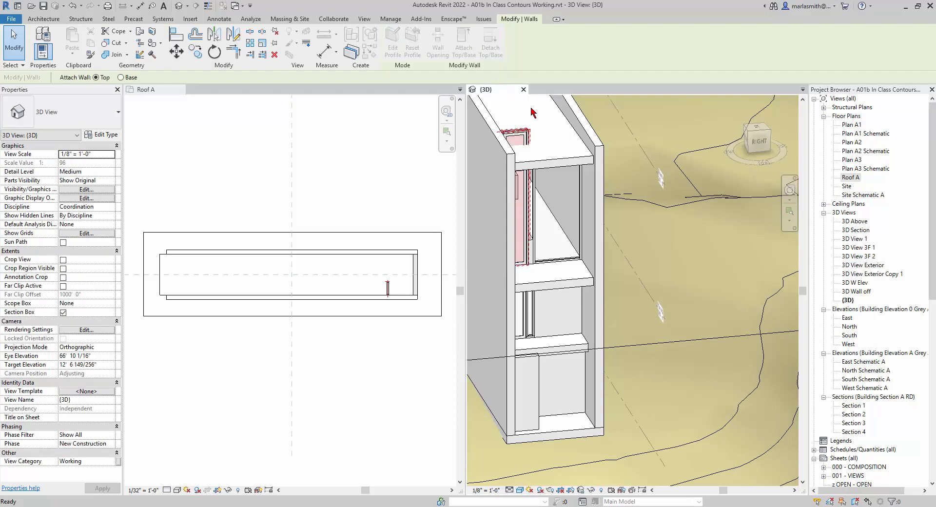
click(560, 164)
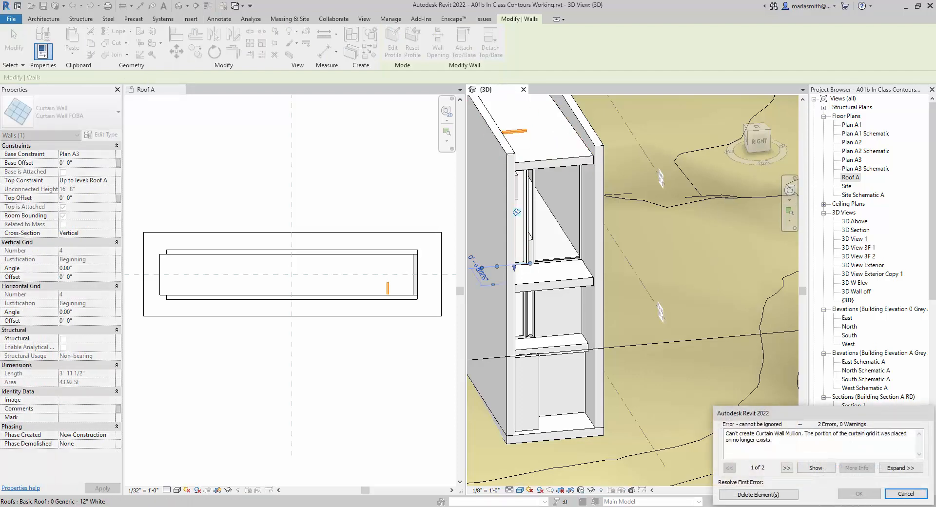
click(760, 495)
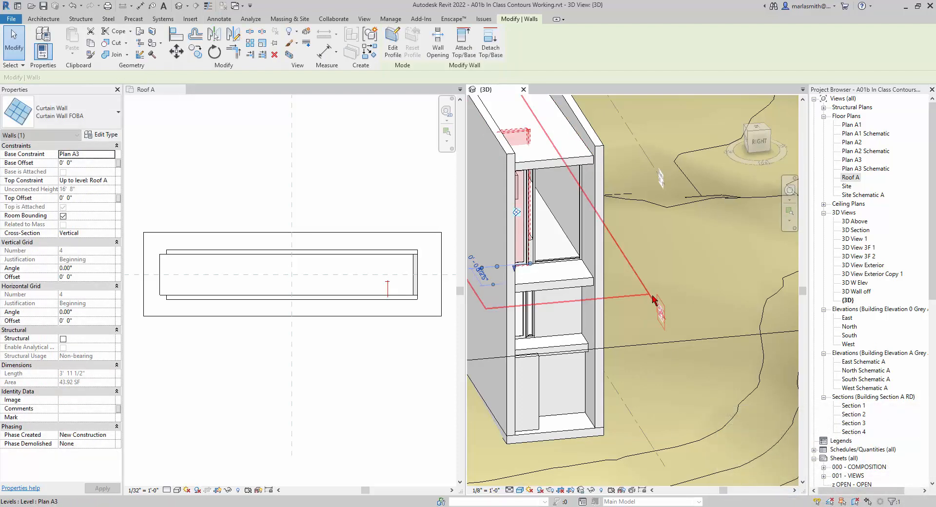
Set the top constraint of the short interior wall between the curtain walls to Up to level: Roof A, and deselect it.
shift+middle_drag(599, 361, 703, 276)
scroll(537, 248, up, 3)
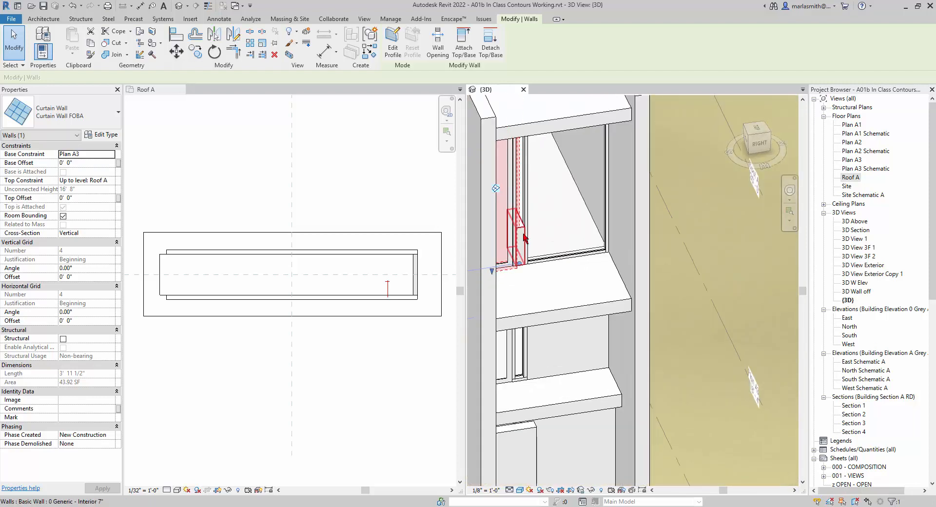
click(525, 239)
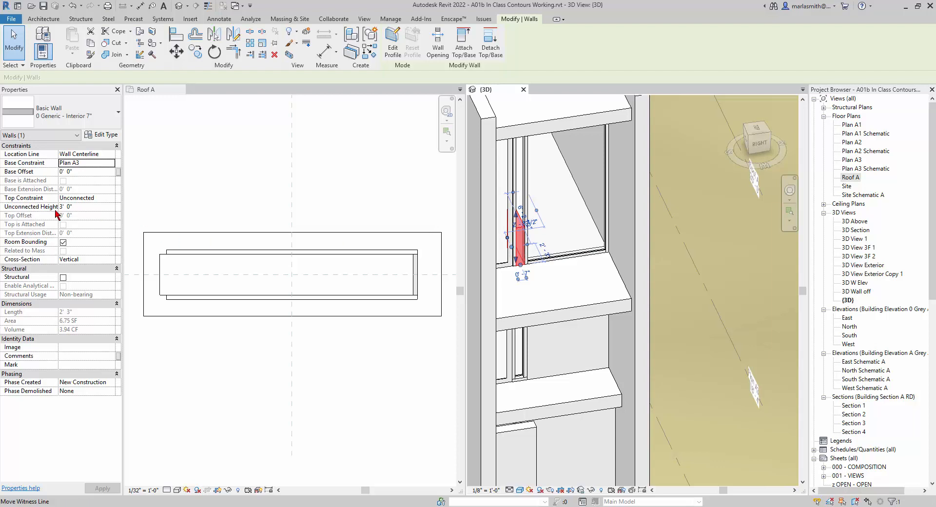
click(111, 199)
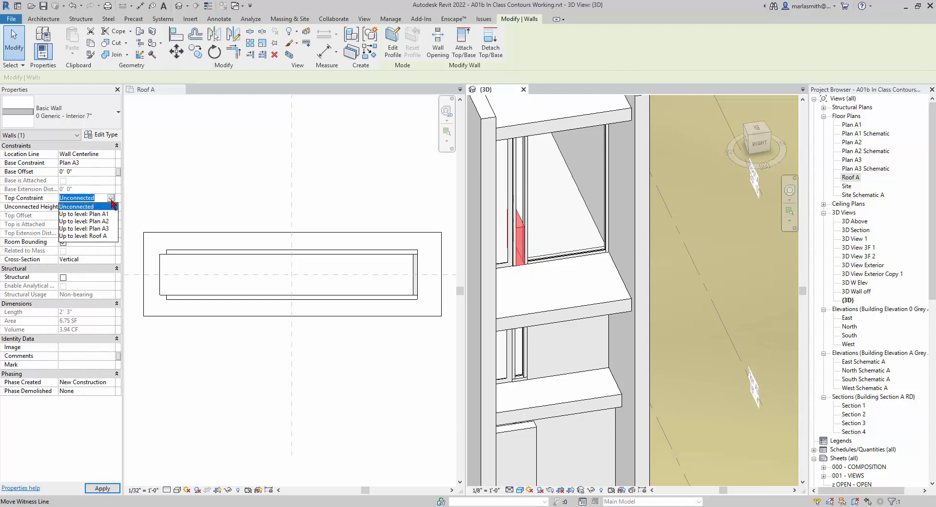
click(103, 236)
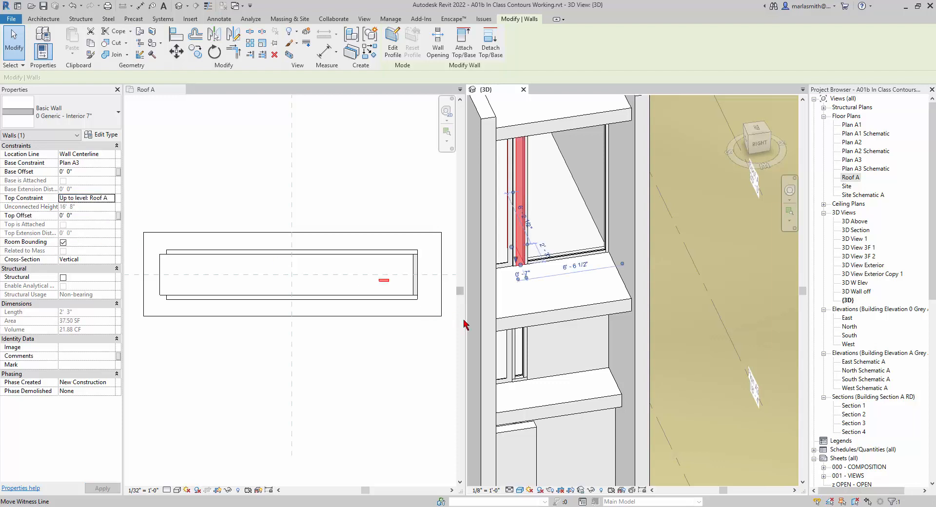
click(712, 228)
Attach the top of the short interior wall between the top-floor curtain walls to the roof and deselect it.
scroll(609, 362, down, 2)
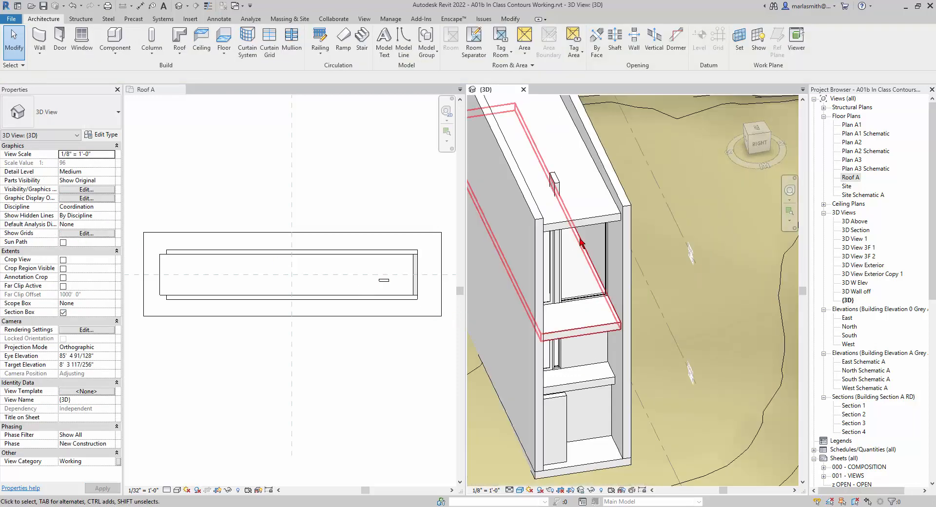
click(559, 190)
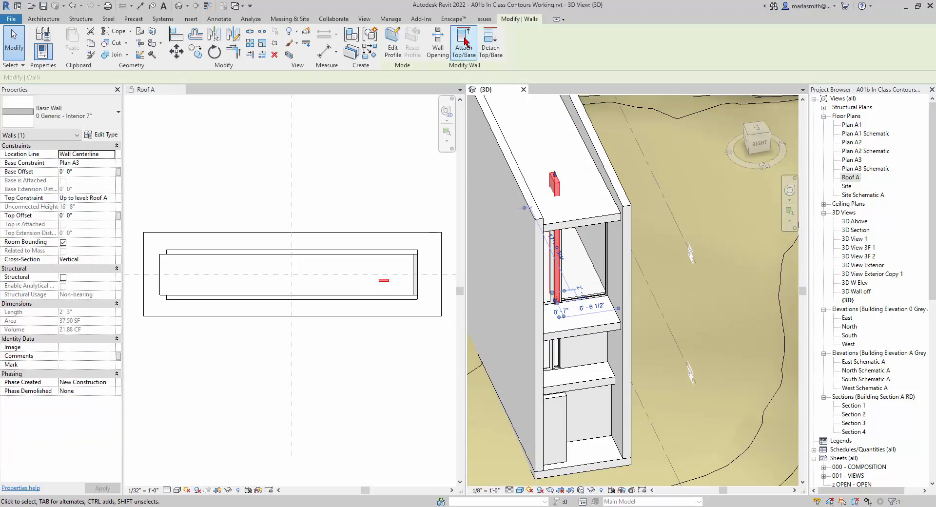
click(463, 44)
click(594, 221)
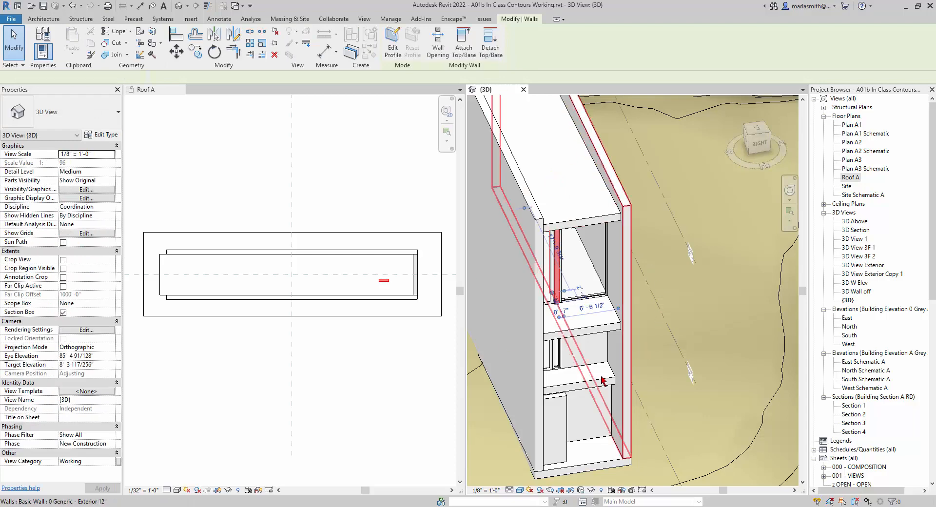
key(Escape)
Attach the top of the Plan A2 curtain wall at the building's opposite end to the roof, deleting the mullions that cause errors.
scroll(711, 288, down, 4)
shift+middle_drag(545, 278, 812, 267)
scroll(567, 341, up, 5)
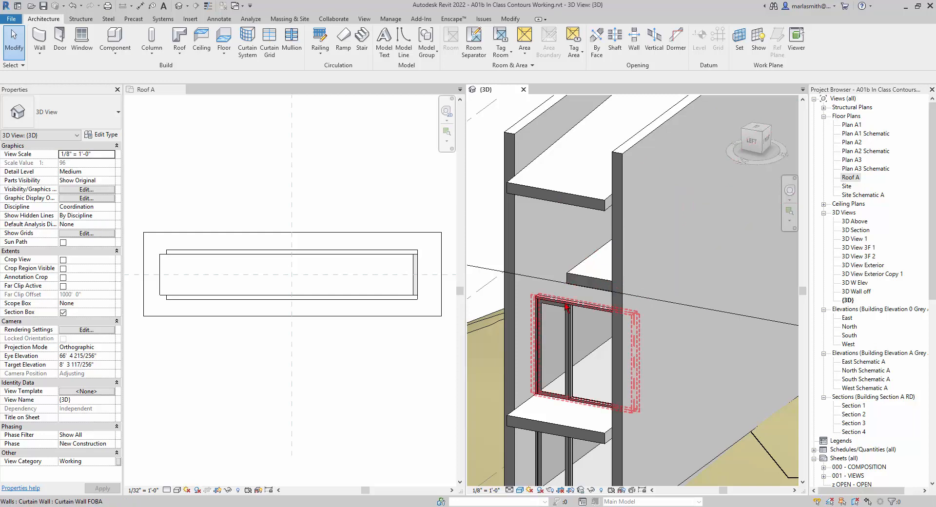
click(592, 341)
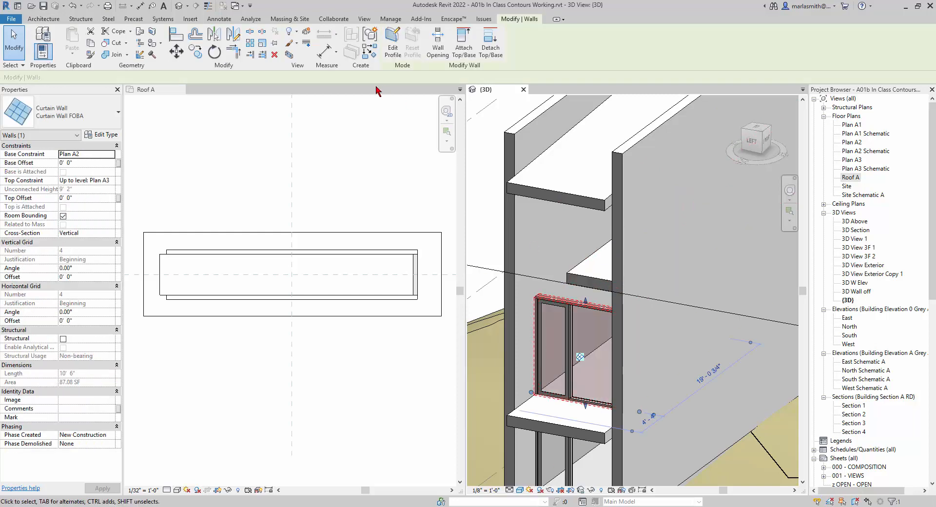
click(464, 44)
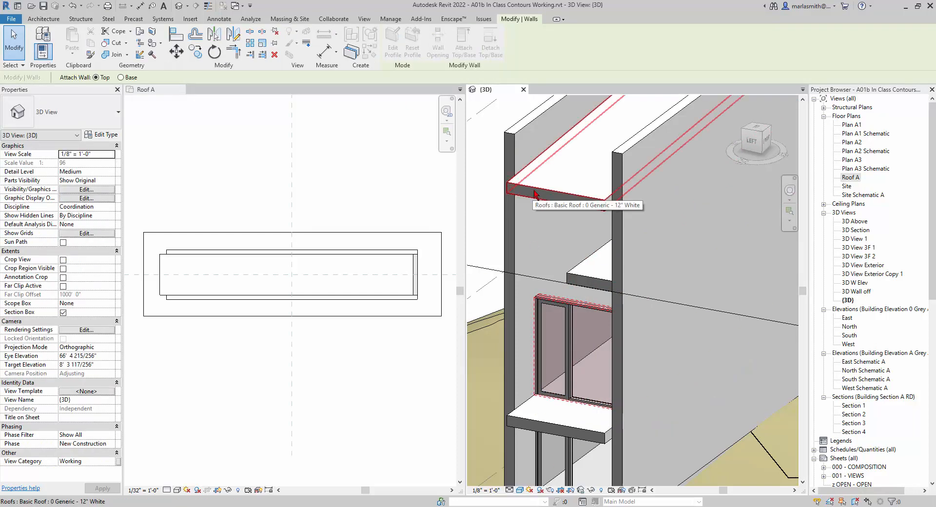
click(534, 194)
click(759, 493)
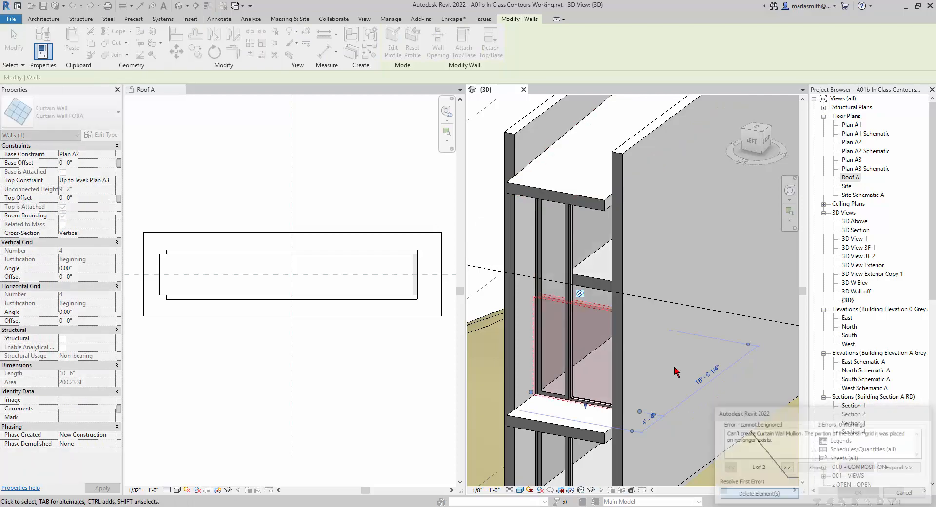
scroll(583, 271, down, 2)
click(511, 126)
shift+middle_drag(540, 249, 492, 290)
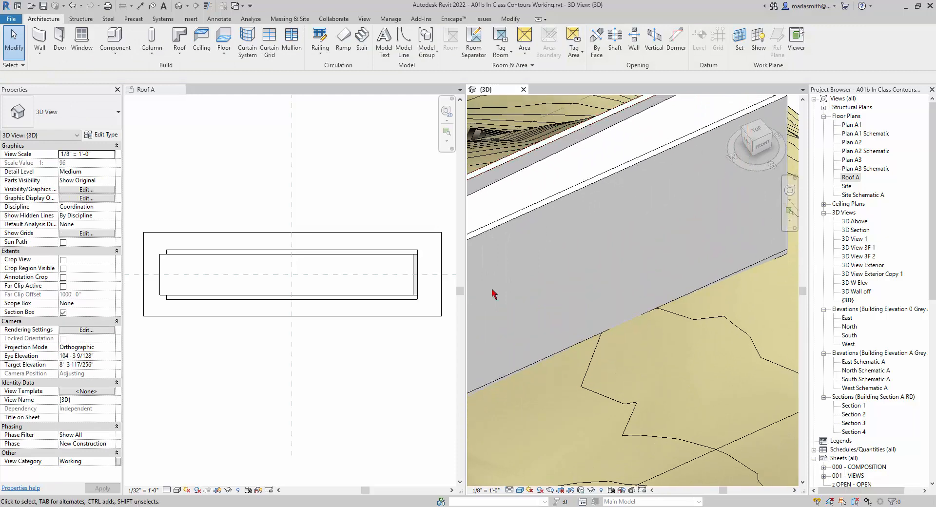
scroll(491, 292, down, 3)
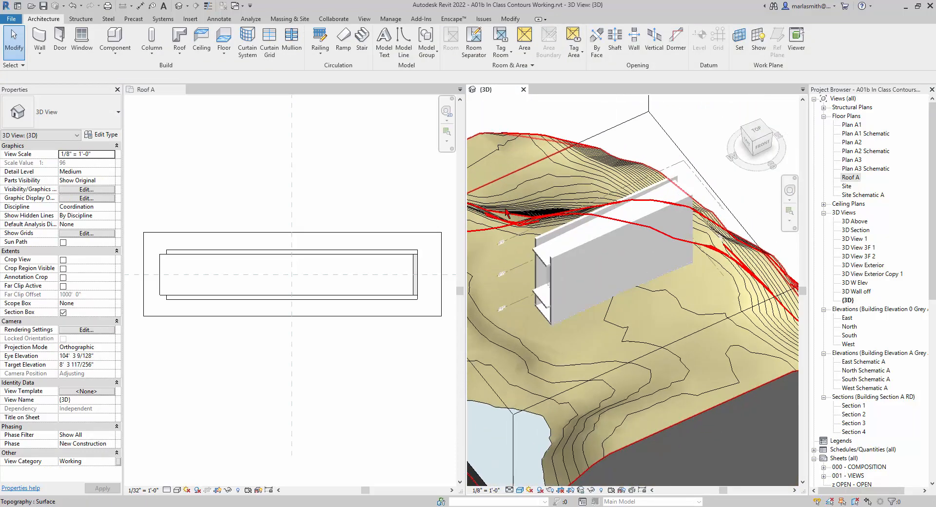
scroll(498, 215, up, 2)
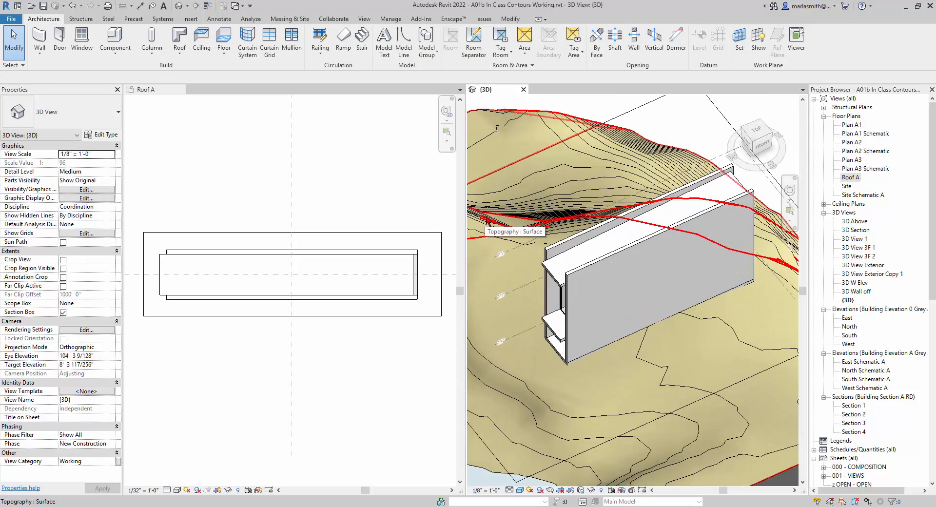